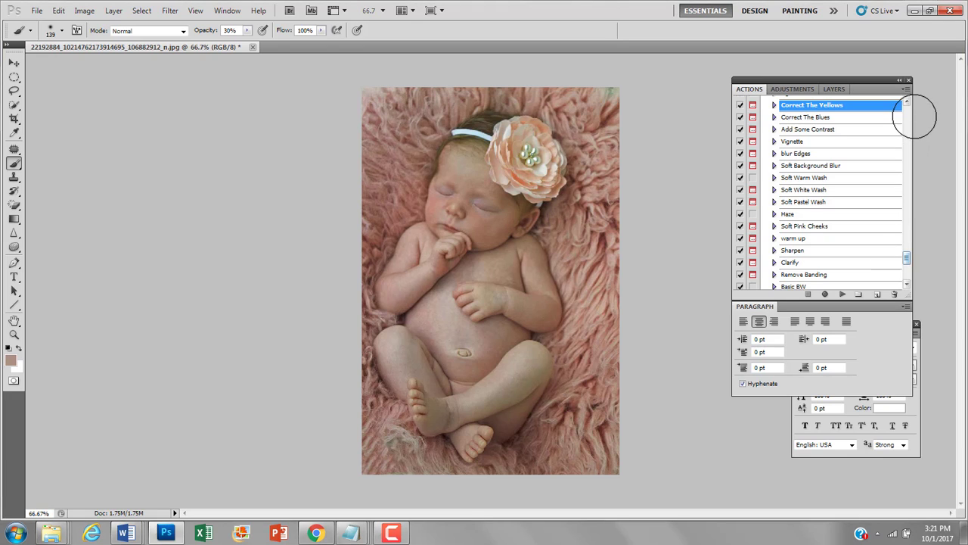
- Play the Whiten Yellowed Eyes action from the Newborn Essentials set and paint its effect over the photo with white at 30% brush opacity
{"action": "left_click_drag", "start_coordinate": [908, 258], "coordinate": [907, 113]}
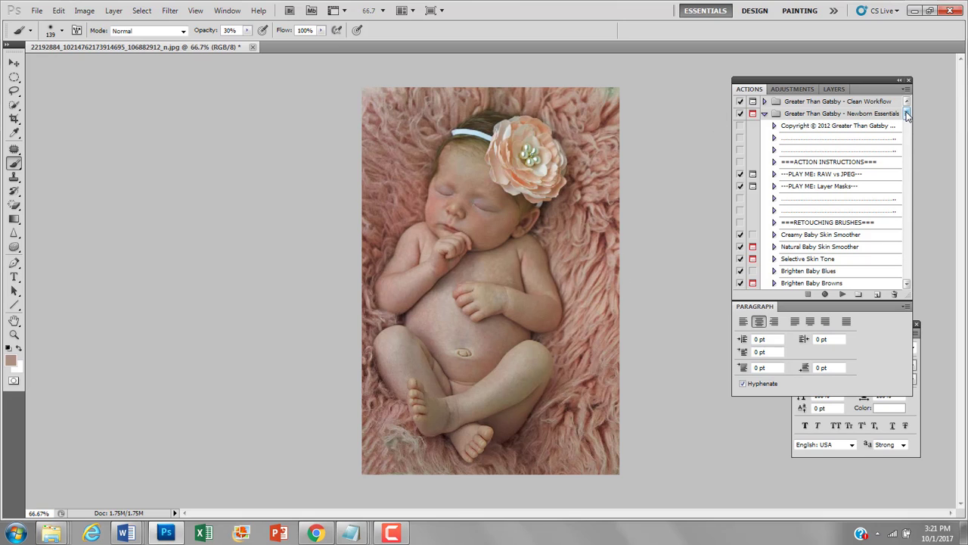
{"action": "left_click_drag", "start_coordinate": [908, 116], "coordinate": [907, 112]}
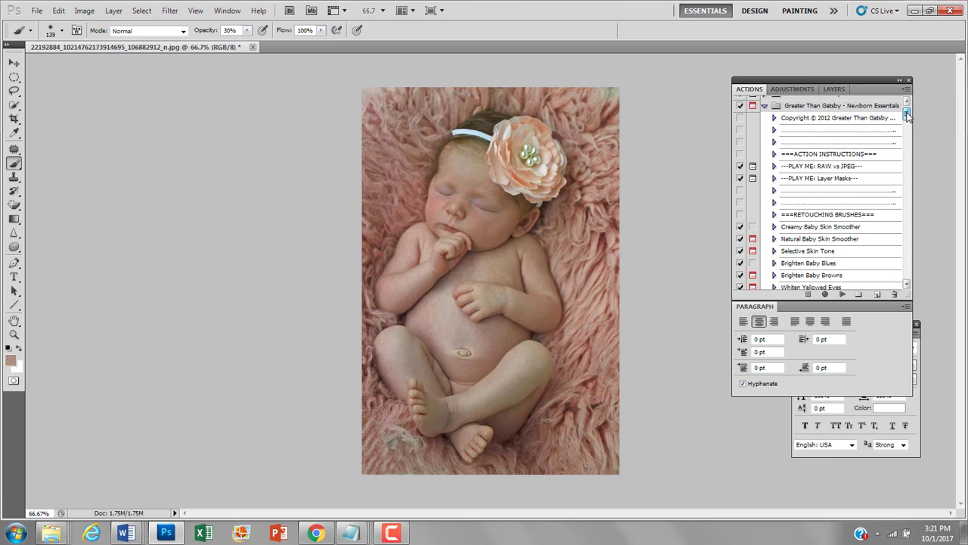
{"action": "left_click_drag", "start_coordinate": [908, 114], "coordinate": [908, 118]}
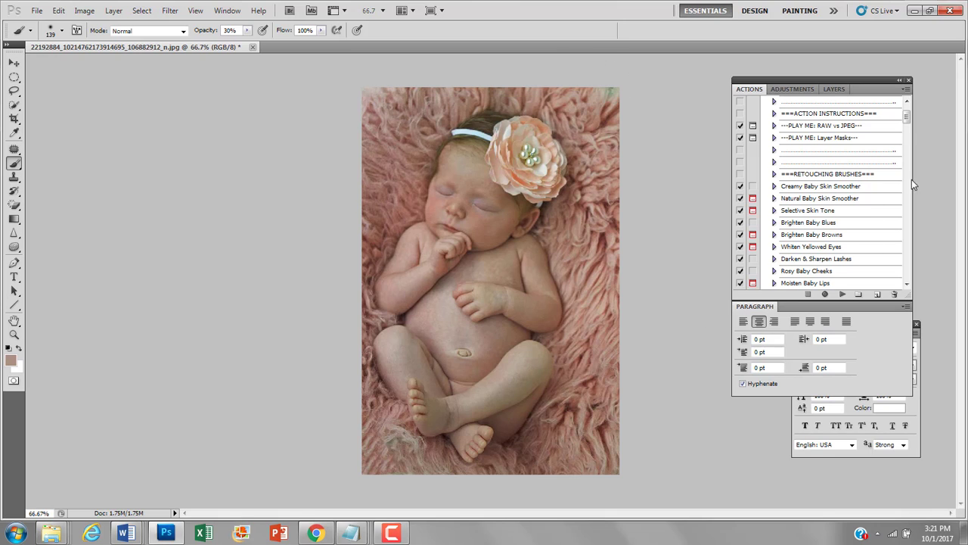
{"action": "left_click_drag", "start_coordinate": [908, 120], "coordinate": [909, 124]}
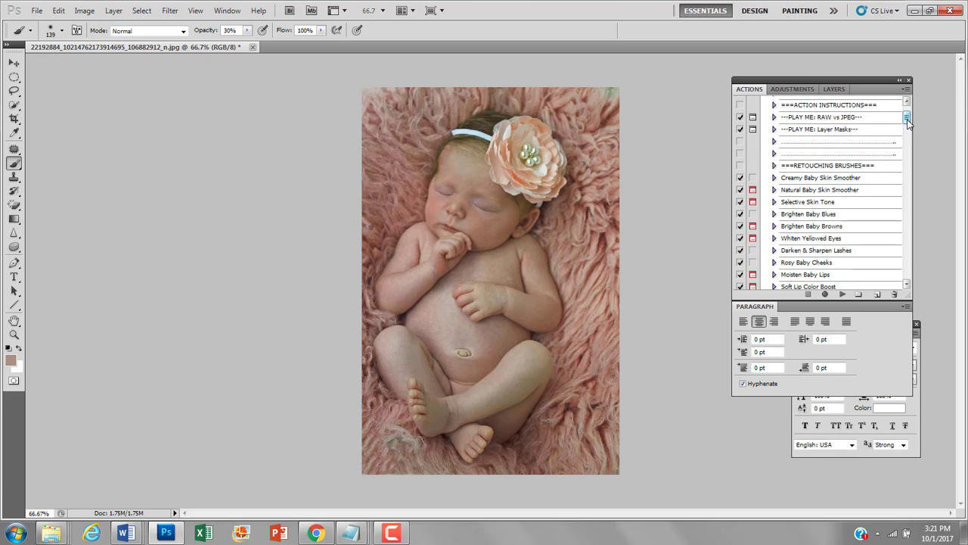
{"action": "scroll", "coordinate": [910, 126], "scroll_direction": "down", "scroll_amount": 3}
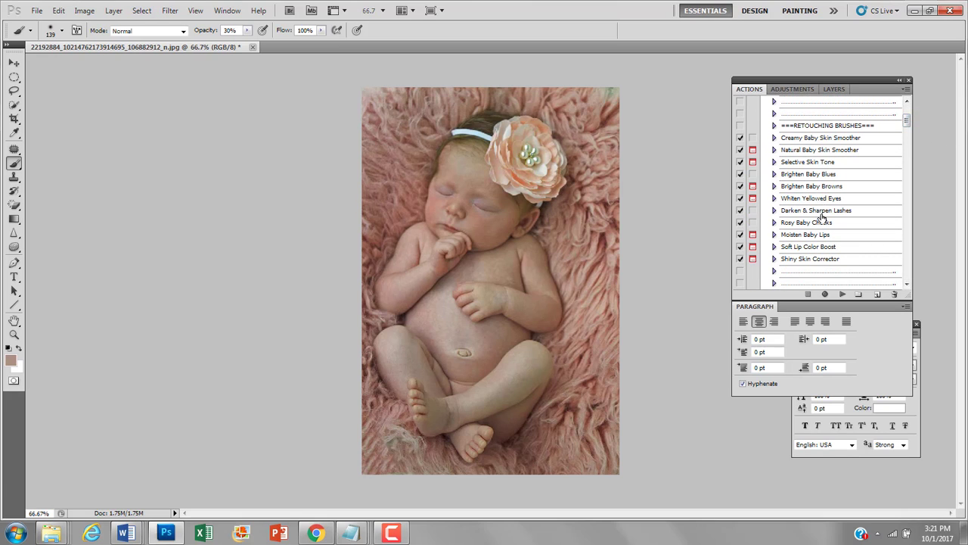
{"action": "left_click", "coordinate": [824, 200]}
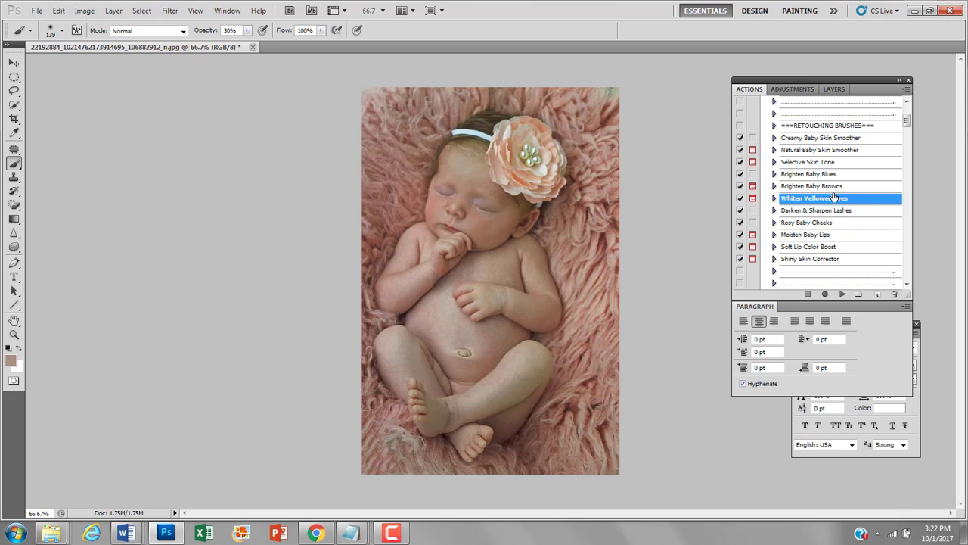
{"action": "left_click", "coordinate": [842, 294]}
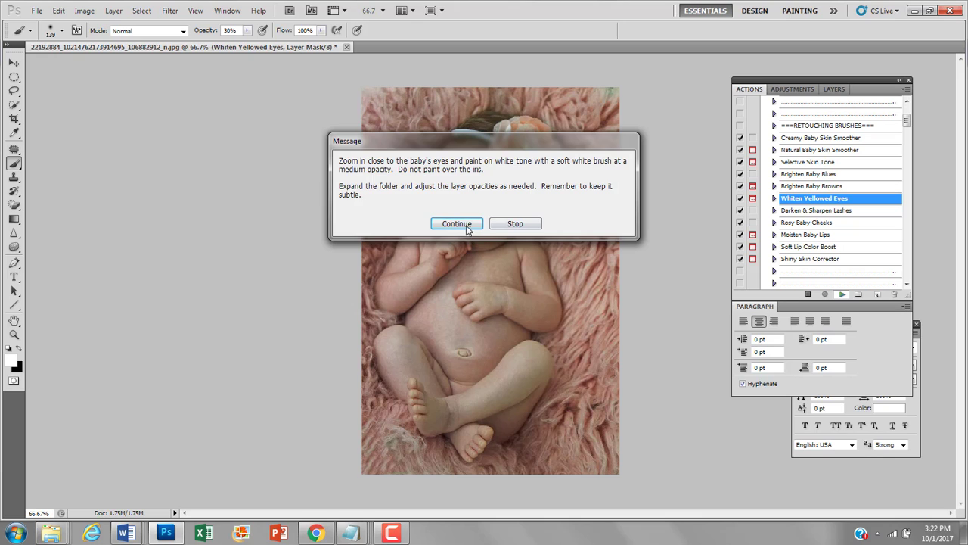
{"action": "left_click", "coordinate": [457, 223]}
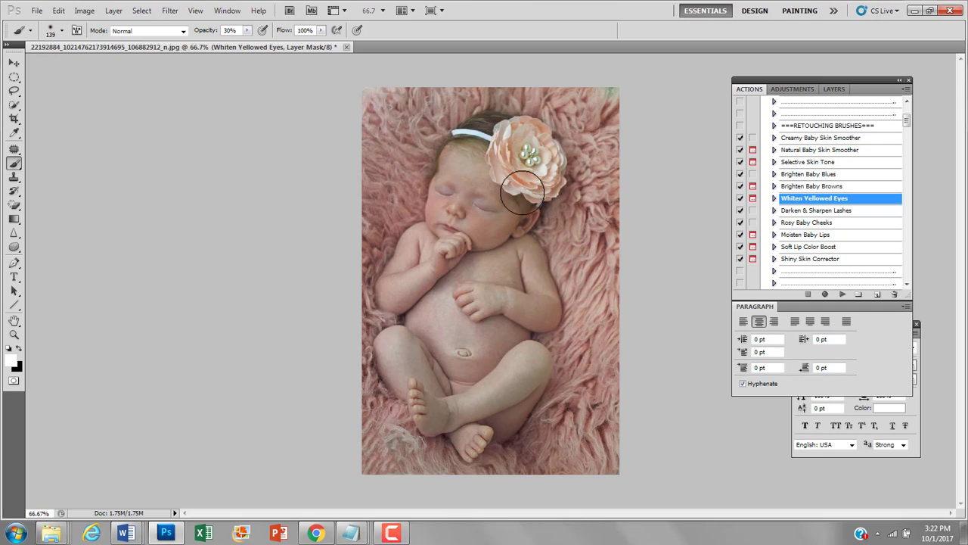
{"action": "left_click_drag", "start_coordinate": [522, 193], "coordinate": [538, 202]}
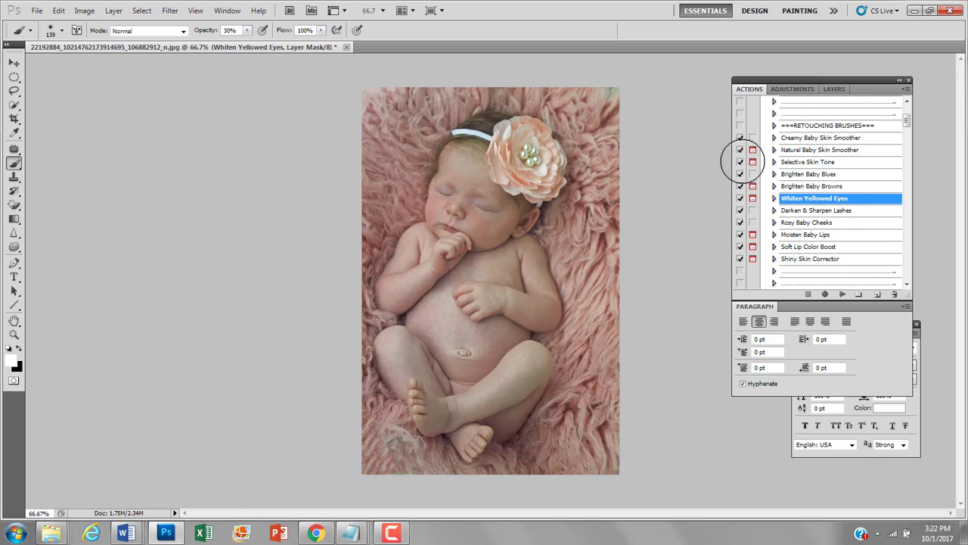
- Compare the photo with and without the Whiten Yellowed Eyes group, and merge the group into the background
{"action": "left_click", "coordinate": [833, 91]}
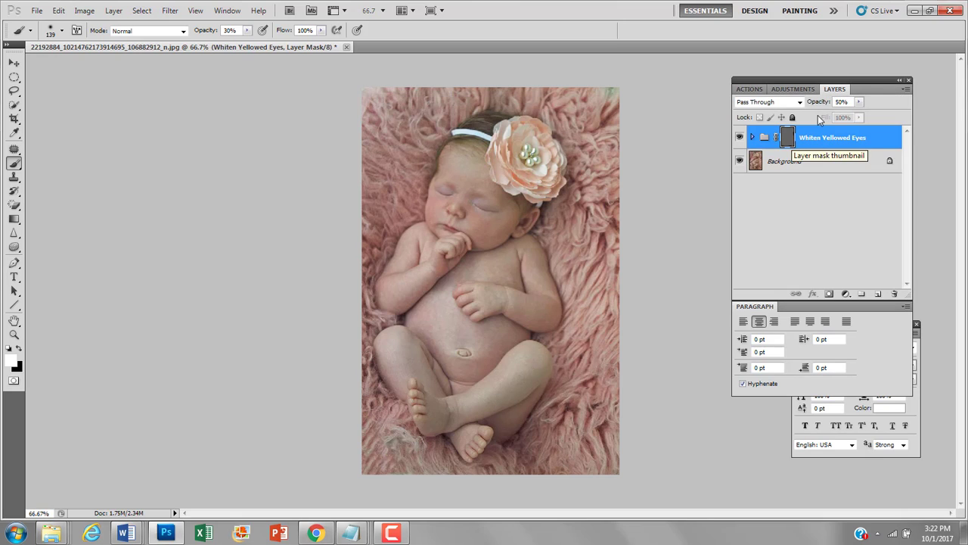
{"action": "left_click", "coordinate": [740, 138]}
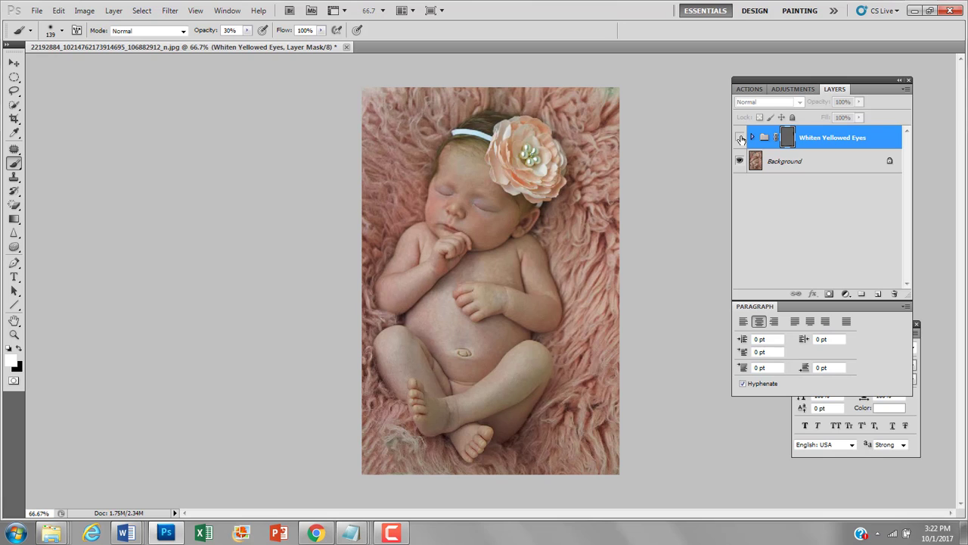
{"action": "left_click", "coordinate": [740, 138]}
{"action": "left_click", "coordinate": [740, 138]}
{"action": "left_click", "coordinate": [740, 138]}
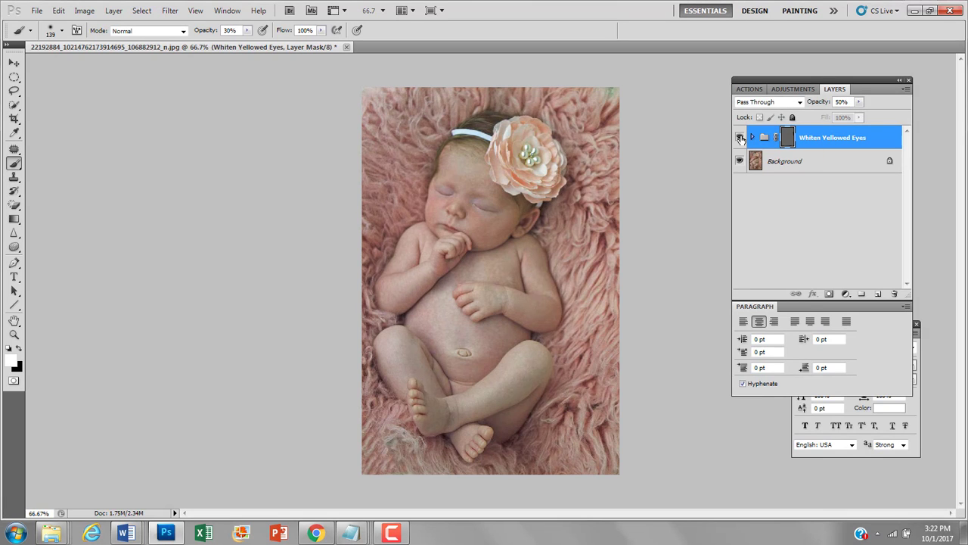
{"action": "left_click", "coordinate": [749, 88]}
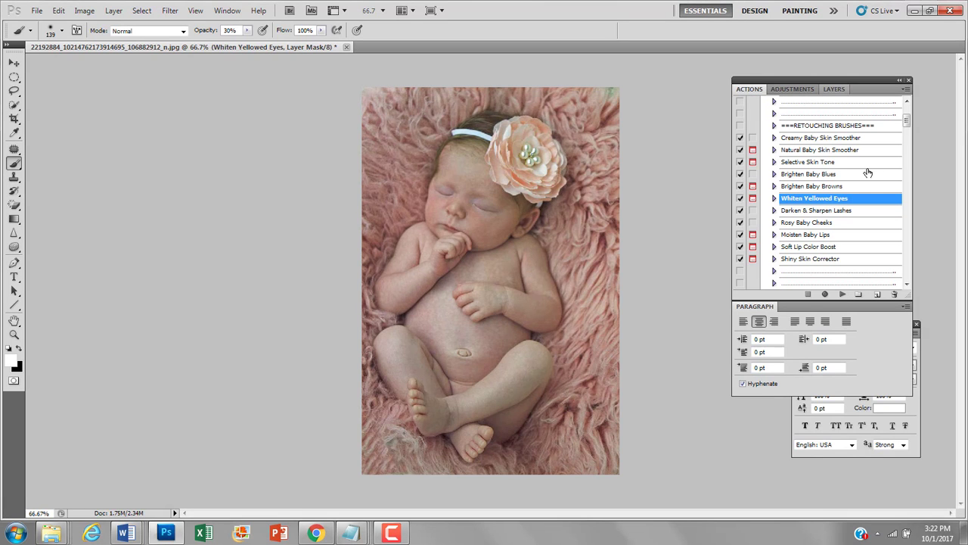
{"action": "key", "text": "ctrl+e"}
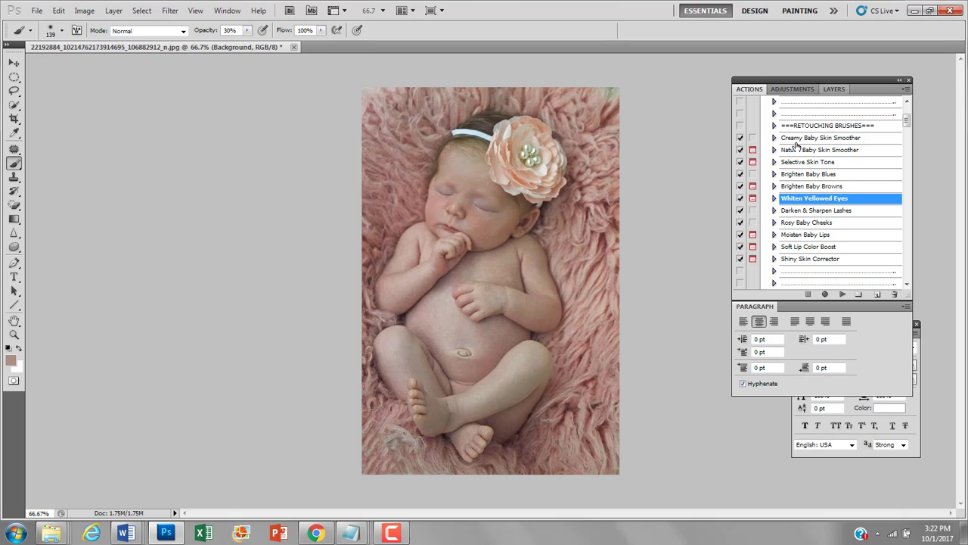
- Play the Creamy Baby Skin Smoother retouching action and show the resulting layers
{"action": "left_click", "coordinate": [796, 139]}
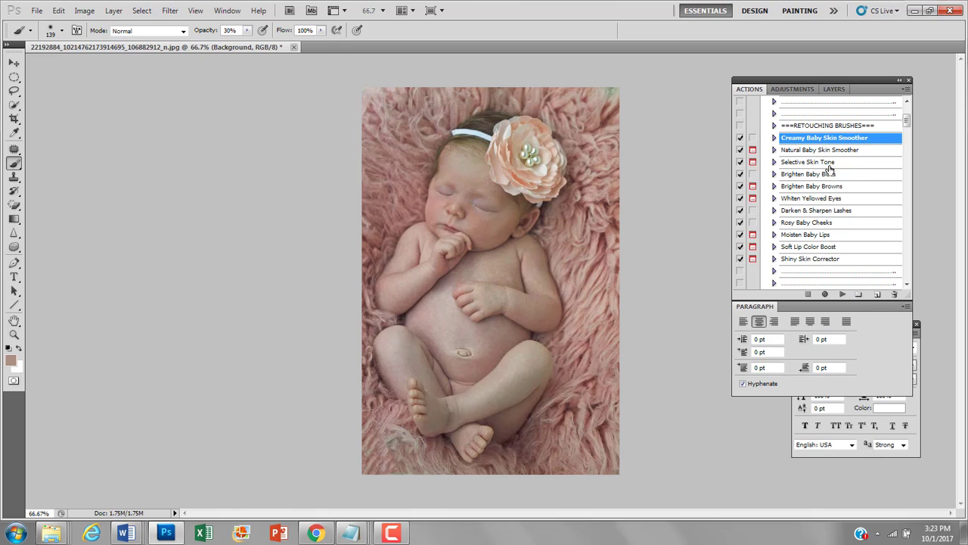
{"action": "left_click", "coordinate": [842, 295]}
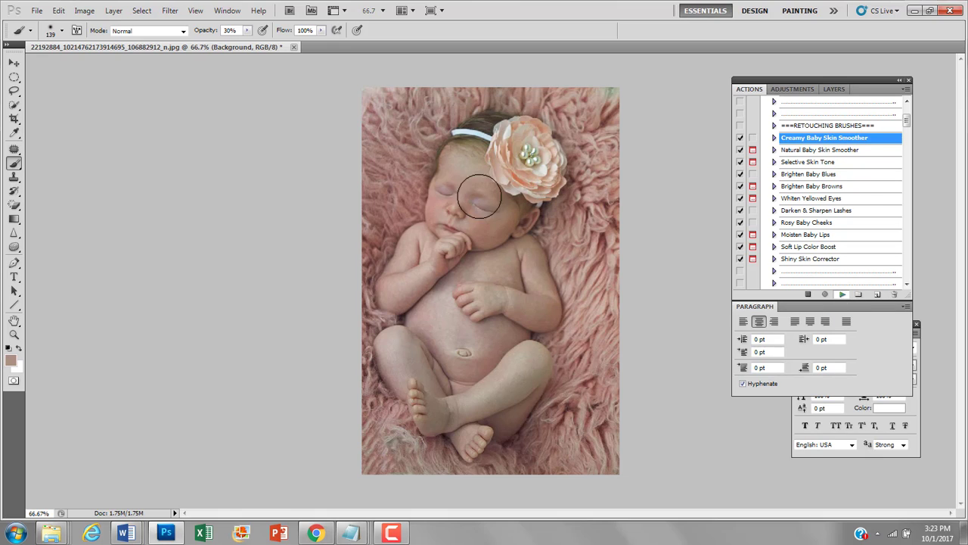
{"action": "left_click", "coordinate": [835, 90]}
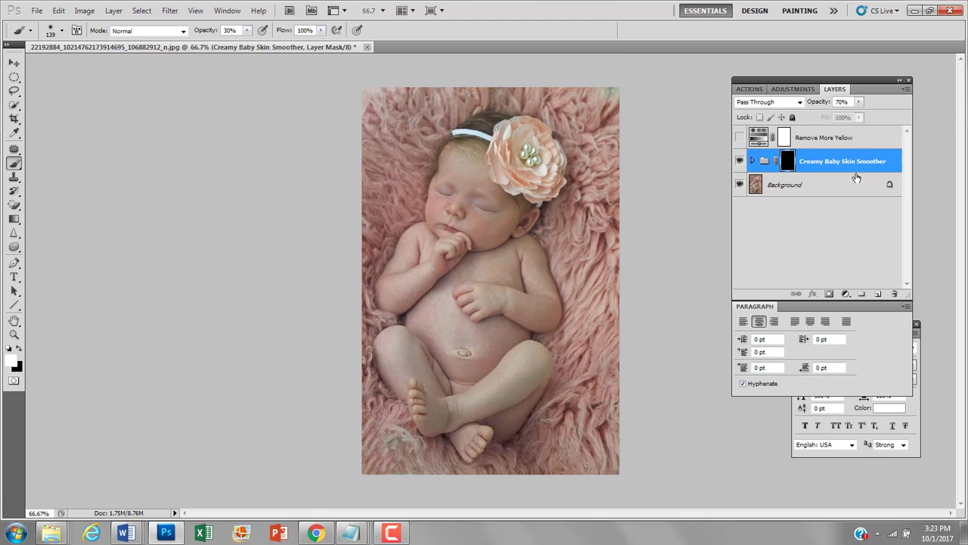
- Paint white on the Creamy Baby Skin Smoother mask over the baby's face, chest and belly, using 35% brush opacity
{"action": "key", "text": "z"}
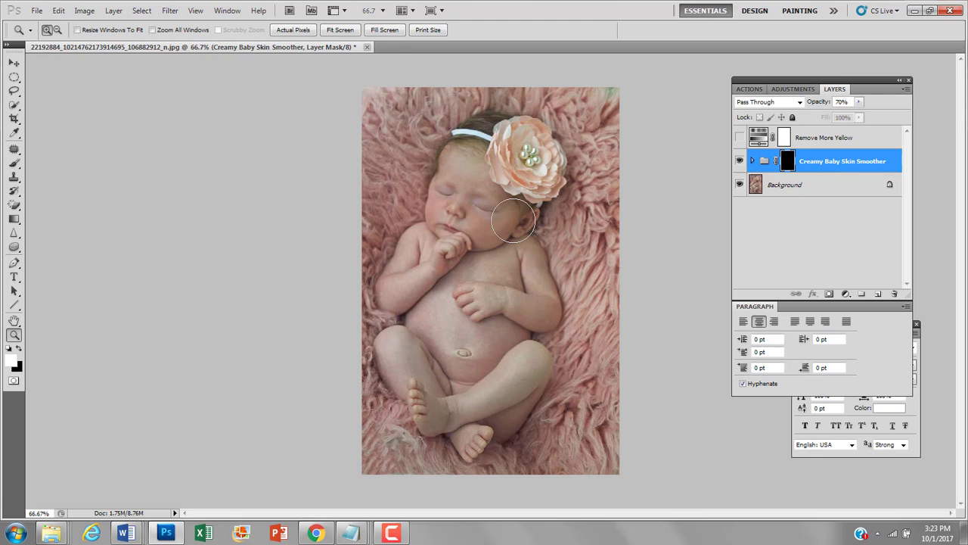
{"action": "left_click", "coordinate": [515, 234]}
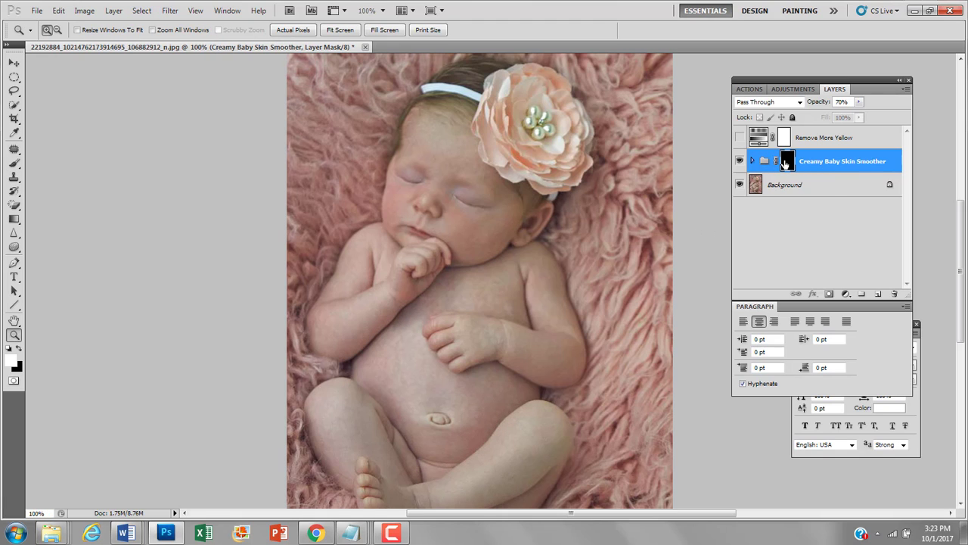
{"action": "double_click", "coordinate": [785, 162]}
{"action": "left_click", "coordinate": [560, 195]}
{"action": "left_click", "coordinate": [14, 162]}
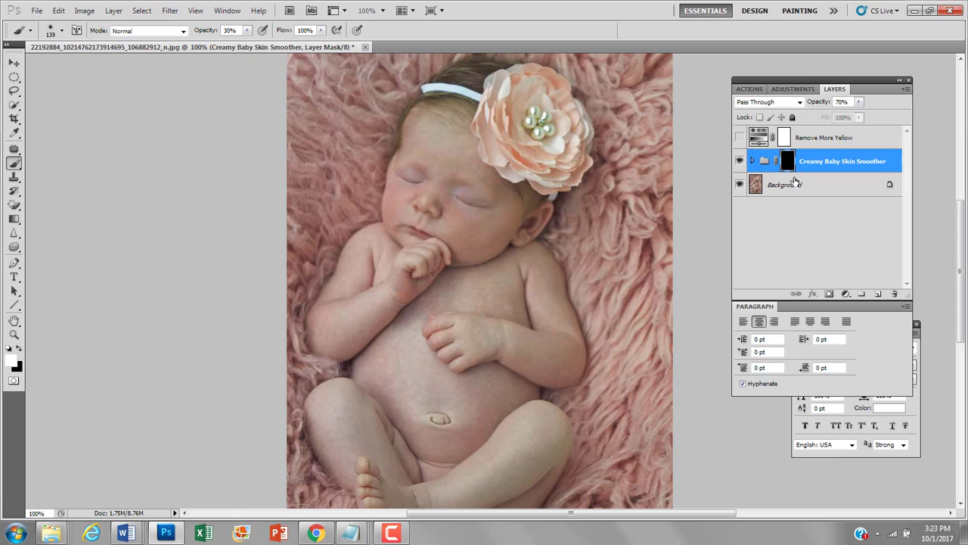
{"action": "mouse_move", "coordinate": [454, 154]}
{"action": "left_mouse_down"}
{"action": "mouse_move", "coordinate": [414, 201]}
{"action": "mouse_move", "coordinate": [440, 151]}
{"action": "mouse_move", "coordinate": [475, 227]}
{"action": "left_mouse_up"}
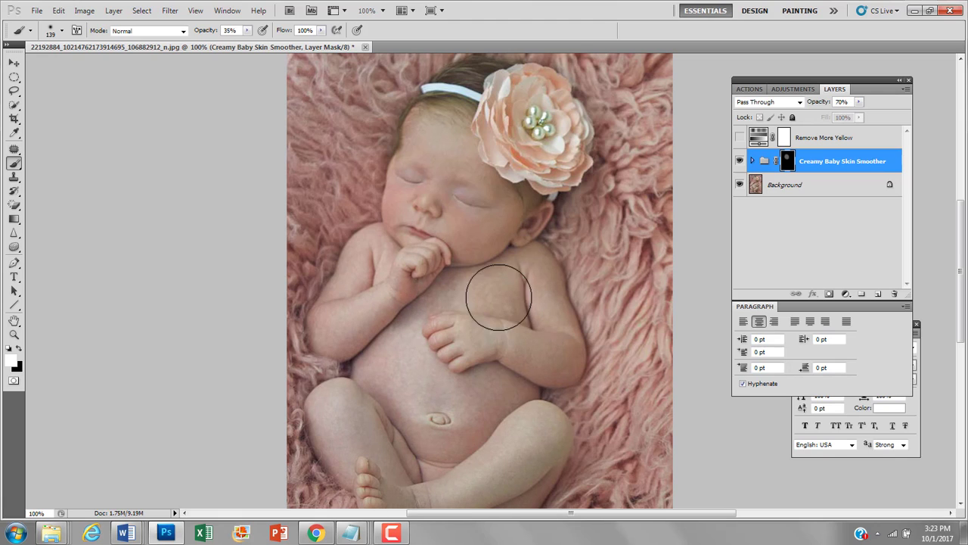
{"action": "mouse_move", "coordinate": [499, 297]}
{"action": "left_mouse_down"}
{"action": "mouse_move", "coordinate": [525, 294]}
{"action": "mouse_move", "coordinate": [418, 315]}
{"action": "mouse_move", "coordinate": [414, 491]}
{"action": "mouse_move", "coordinate": [433, 445]}
{"action": "left_mouse_up"}
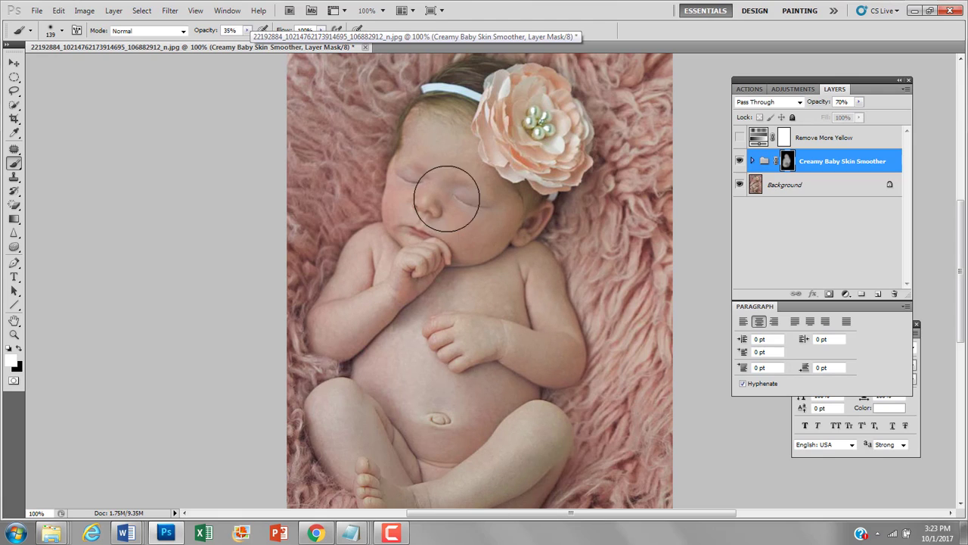
{"action": "mouse_move", "coordinate": [447, 198]}
{"action": "left_mouse_down"}
{"action": "mouse_move", "coordinate": [460, 241]}
{"action": "mouse_move", "coordinate": [482, 217]}
{"action": "mouse_move", "coordinate": [426, 249]}
{"action": "mouse_move", "coordinate": [463, 265]}
{"action": "mouse_move", "coordinate": [467, 297]}
{"action": "left_mouse_up"}
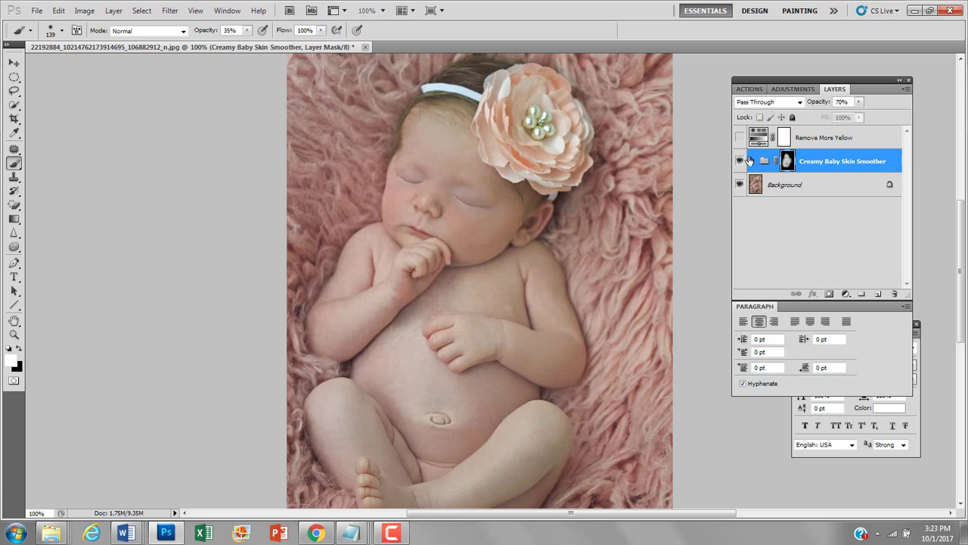
- Reduce the Creamy Baby Skin Smoother group's opacity to 42%, comparing the whole photo with and without the effect
{"action": "key", "text": "z"}
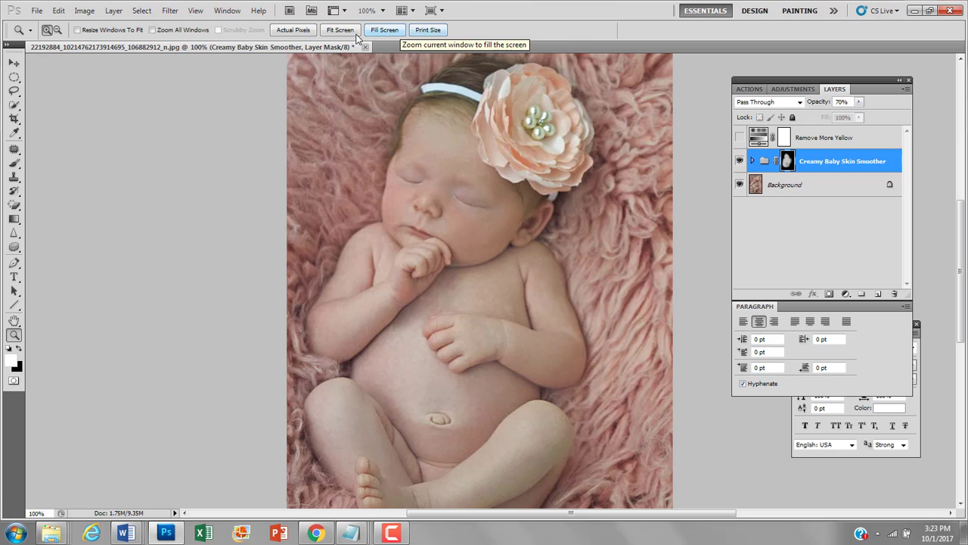
{"action": "left_click", "coordinate": [382, 10]}
{"action": "left_click", "coordinate": [369, 38]}
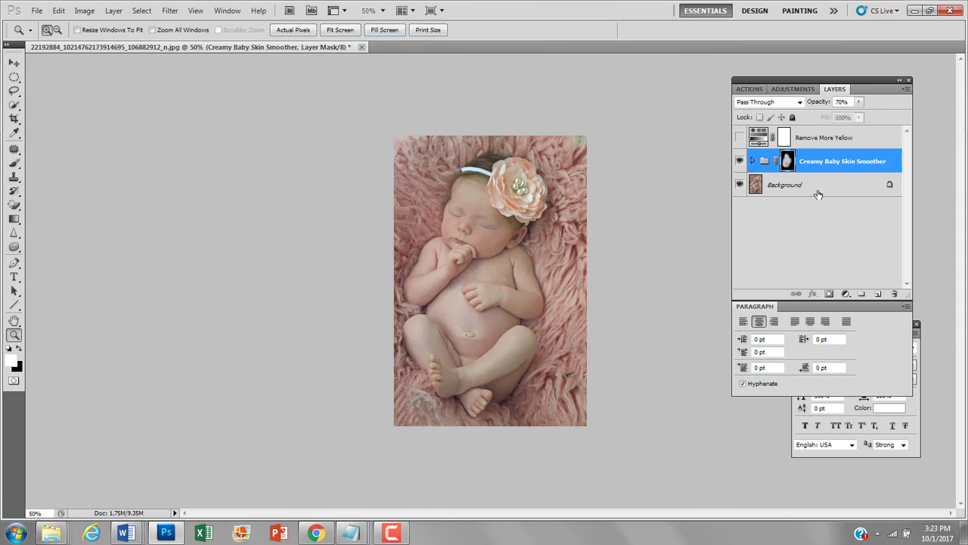
{"action": "left_click", "coordinate": [741, 160]}
{"action": "left_click", "coordinate": [740, 160]}
{"action": "left_click", "coordinate": [740, 161]}
{"action": "left_click", "coordinate": [741, 161]}
{"action": "left_click_drag", "start_coordinate": [811, 107], "coordinate": [805, 106]}
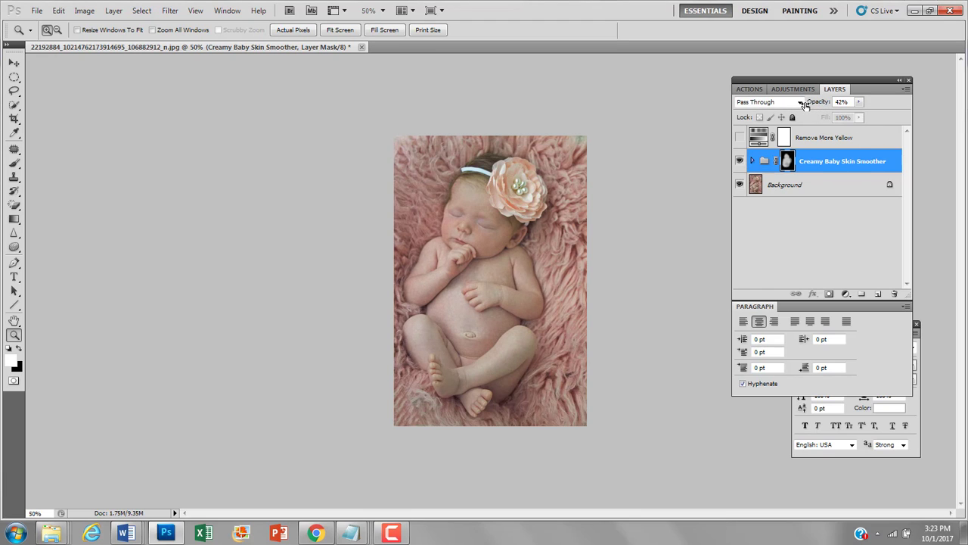
{"action": "left_click", "coordinate": [739, 161]}
{"action": "left_click", "coordinate": [740, 161]}
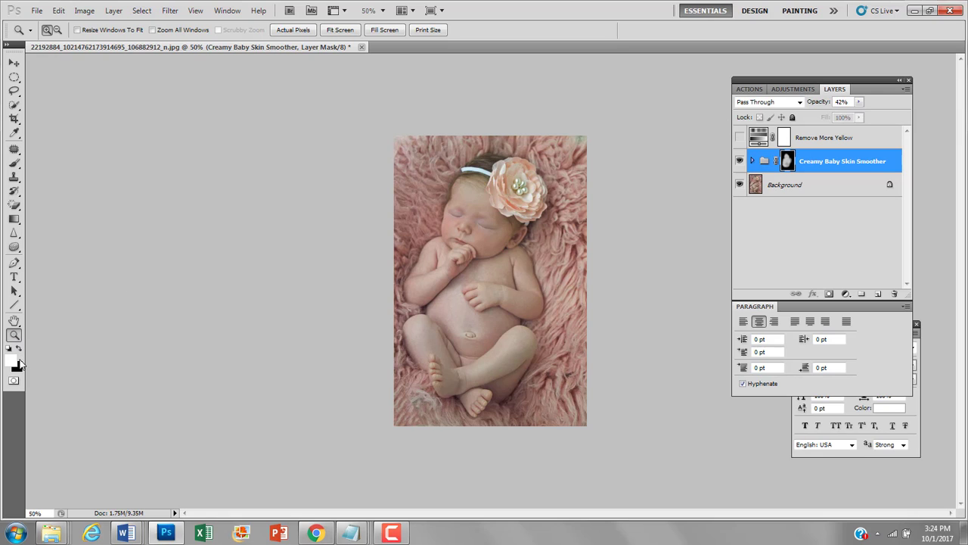
- Flatten the image into a single background layer, discarding the hidden Remove More Yellow layer
{"action": "key", "text": "b"}
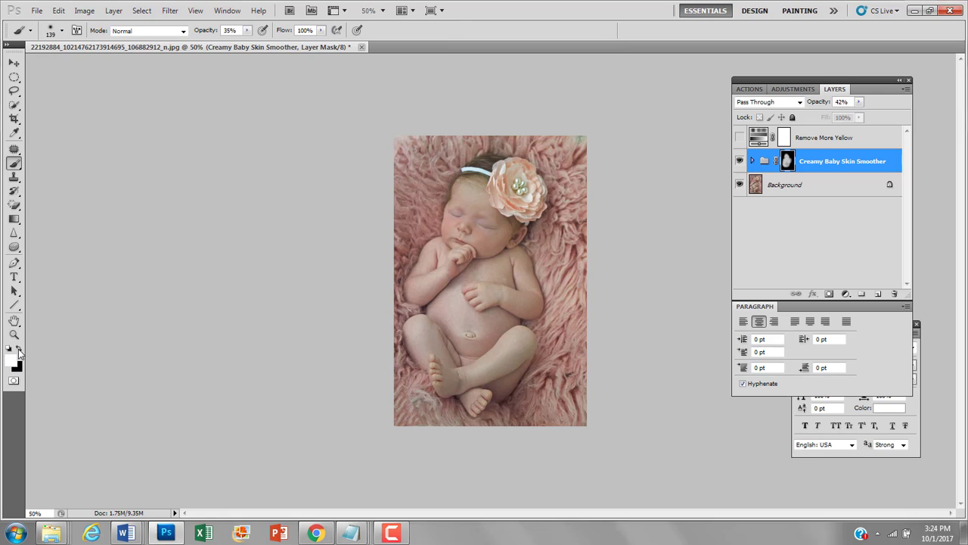
{"action": "left_click", "coordinate": [19, 350]}
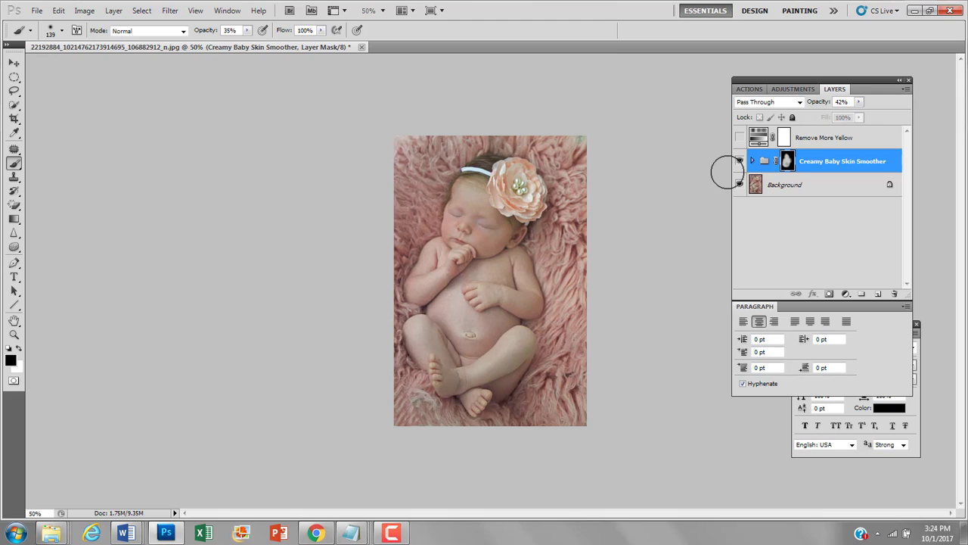
{"action": "left_click", "coordinate": [114, 11]}
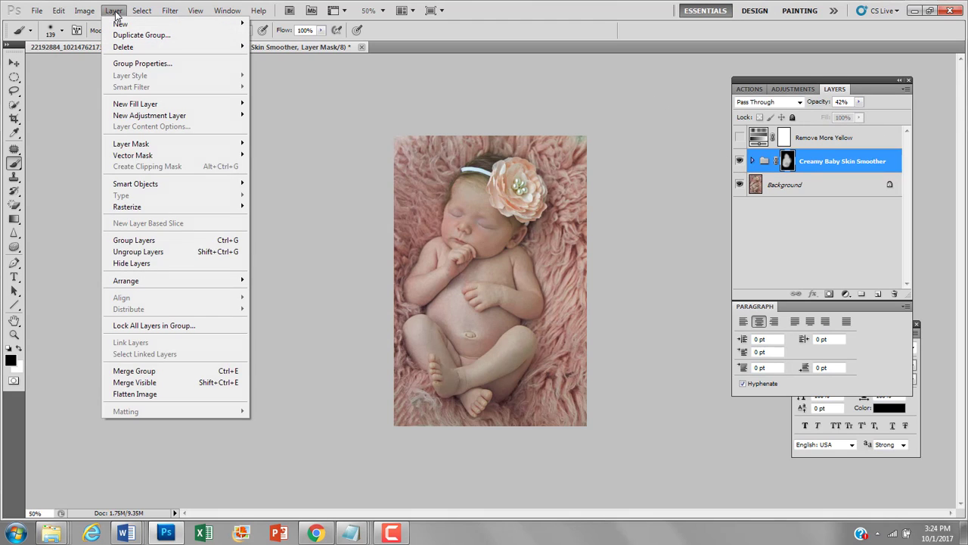
{"action": "left_click", "coordinate": [155, 394]}
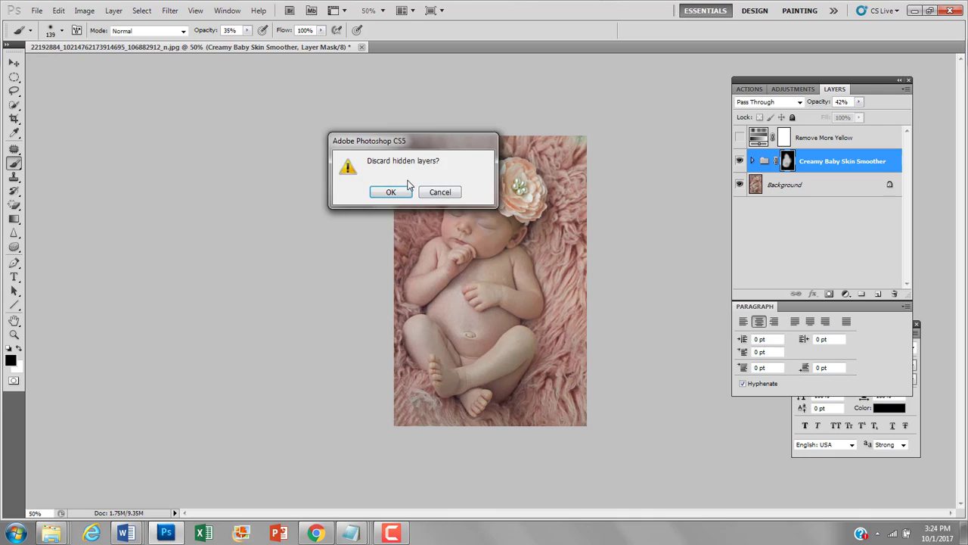
{"action": "left_click", "coordinate": [391, 192]}
- Play the Rosy Baby Cheeks retouching action on the flattened photo, viewed at 100%
{"action": "key", "text": "z"}
{"action": "left_click", "coordinate": [475, 232]}
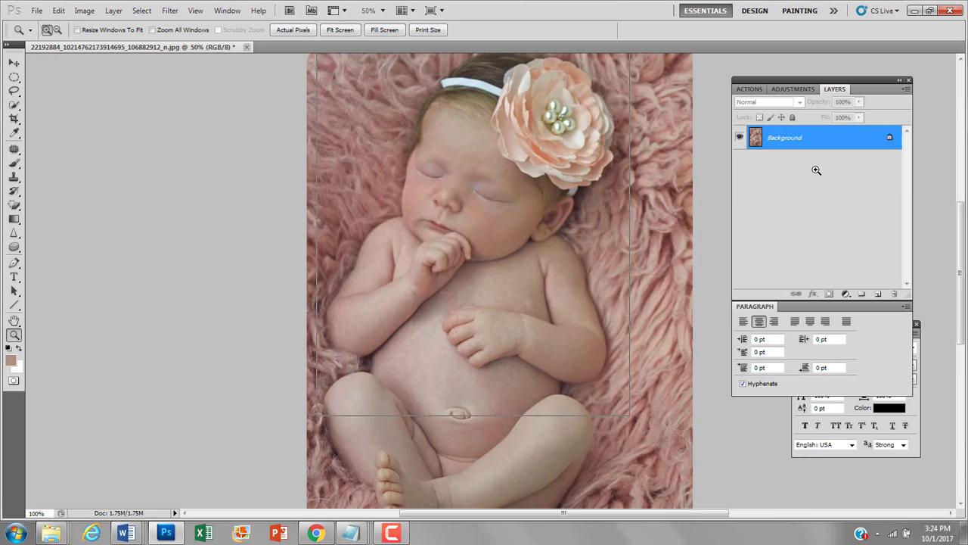
{"action": "left_click", "coordinate": [383, 11]}
{"action": "left_click", "coordinate": [383, 53]}
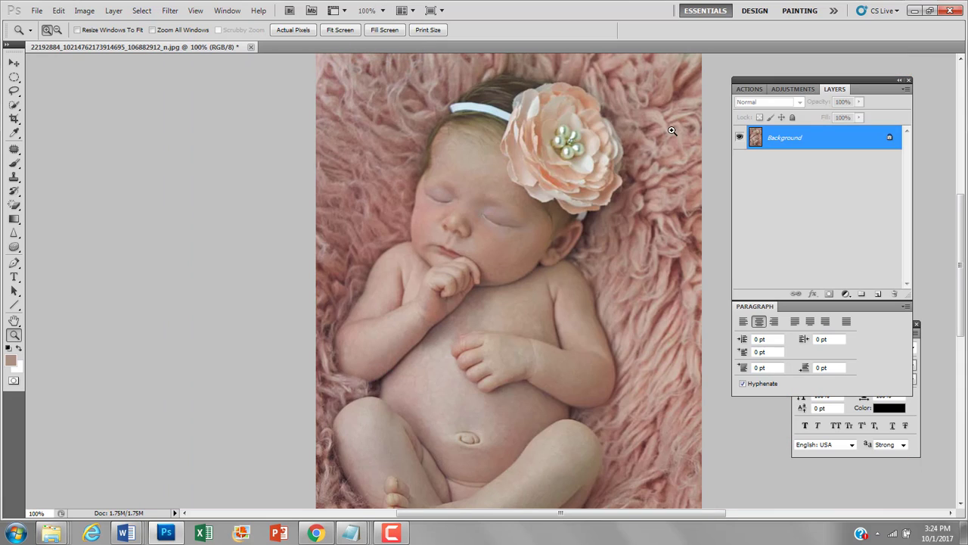
{"action": "left_click", "coordinate": [793, 89]}
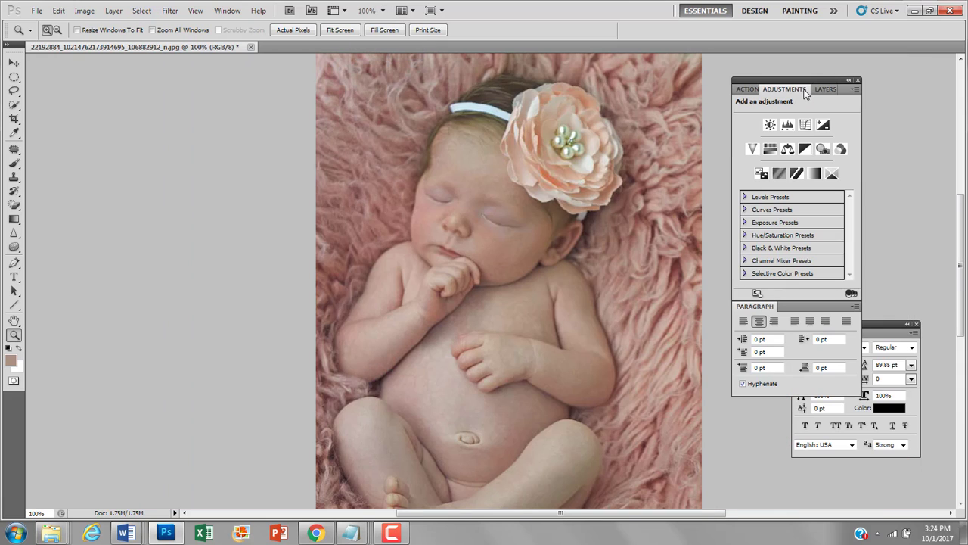
{"action": "left_click", "coordinate": [750, 89]}
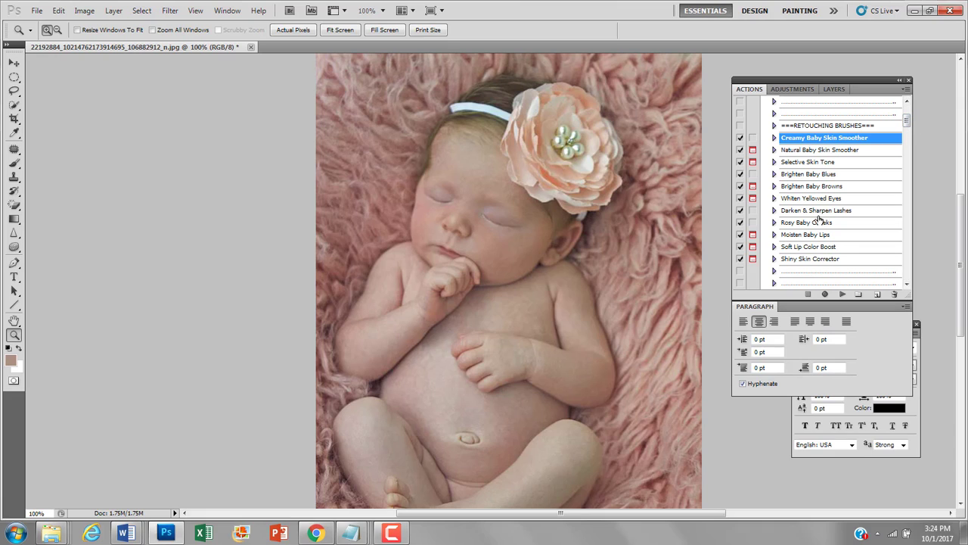
{"action": "left_click", "coordinate": [809, 224]}
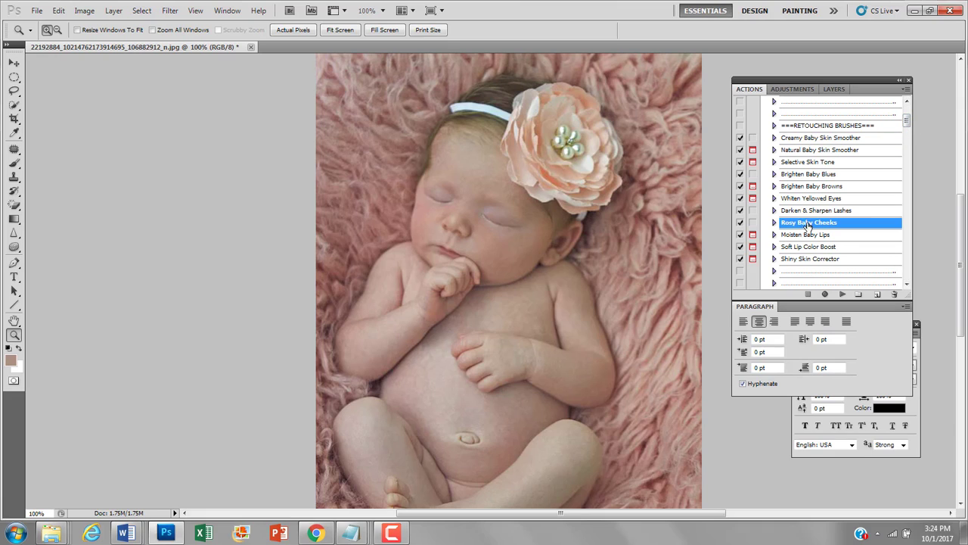
{"action": "left_click", "coordinate": [843, 295]}
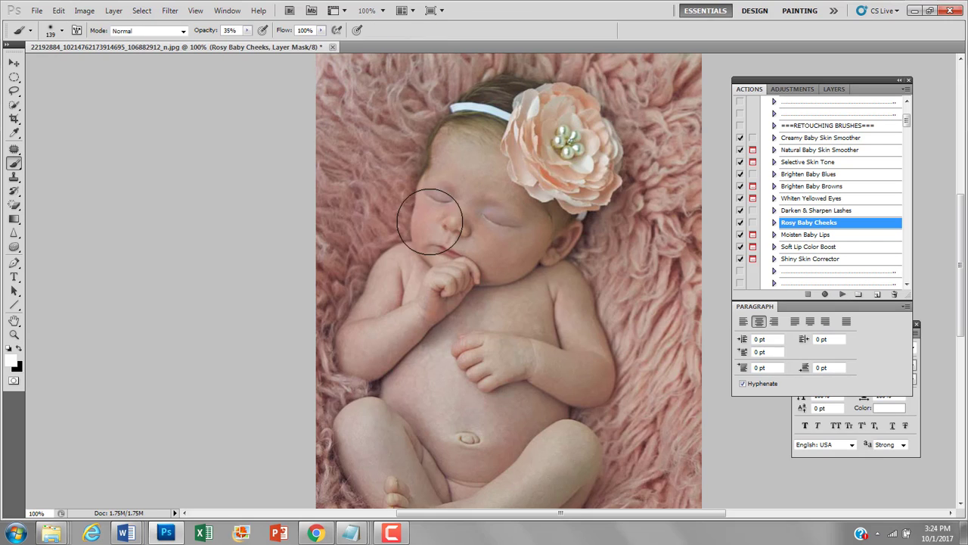
- Paint white on the Rosy Baby Cheeks mask over both of the baby's cheeks, using a 60 px brush at 35% opacity
{"action": "key", "text": "["}
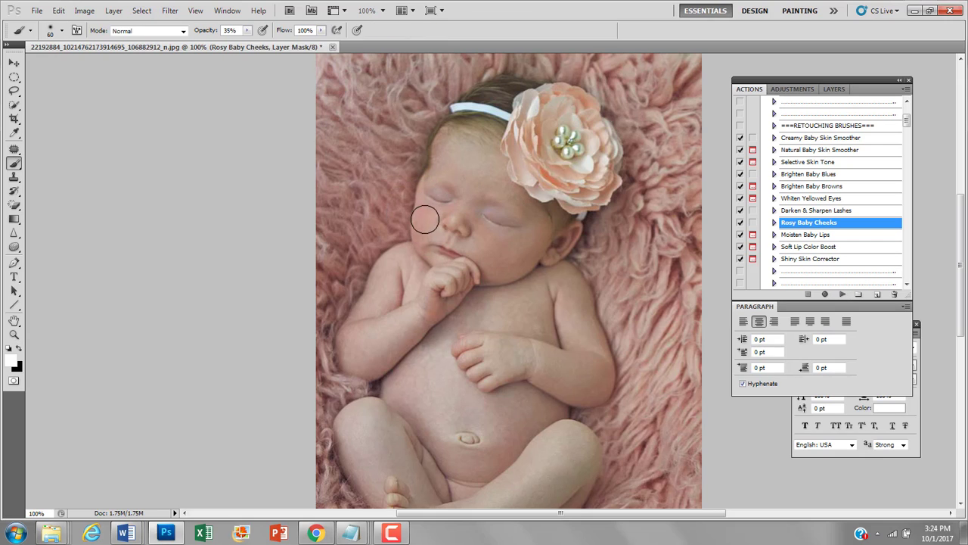
{"action": "left_click_drag", "start_coordinate": [425, 220], "coordinate": [422, 221]}
{"action": "mouse_move", "coordinate": [503, 254]}
{"action": "left_mouse_down"}
{"action": "mouse_move", "coordinate": [489, 251]}
{"action": "mouse_move", "coordinate": [510, 250]}
{"action": "left_mouse_up"}
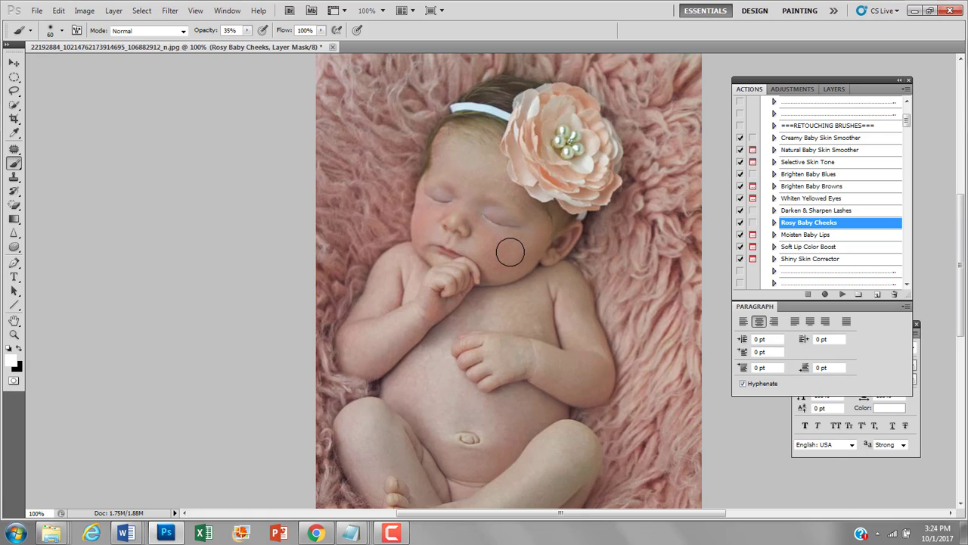
- Set the Rosy Baby Cheeks layer's opacity to about 34% and flatten the image into the background
{"action": "left_click", "coordinate": [835, 89]}
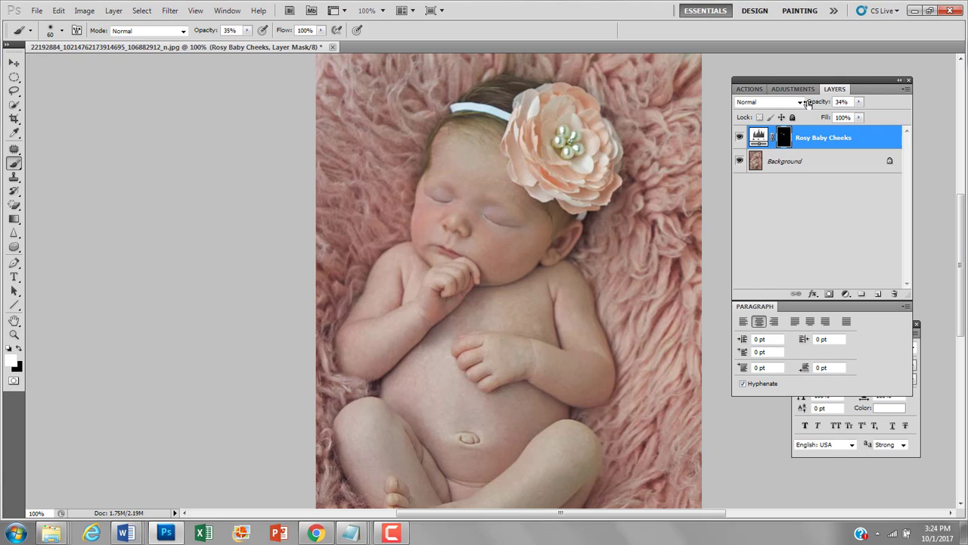
{"action": "left_click", "coordinate": [792, 89]}
{"action": "left_click", "coordinate": [749, 88]}
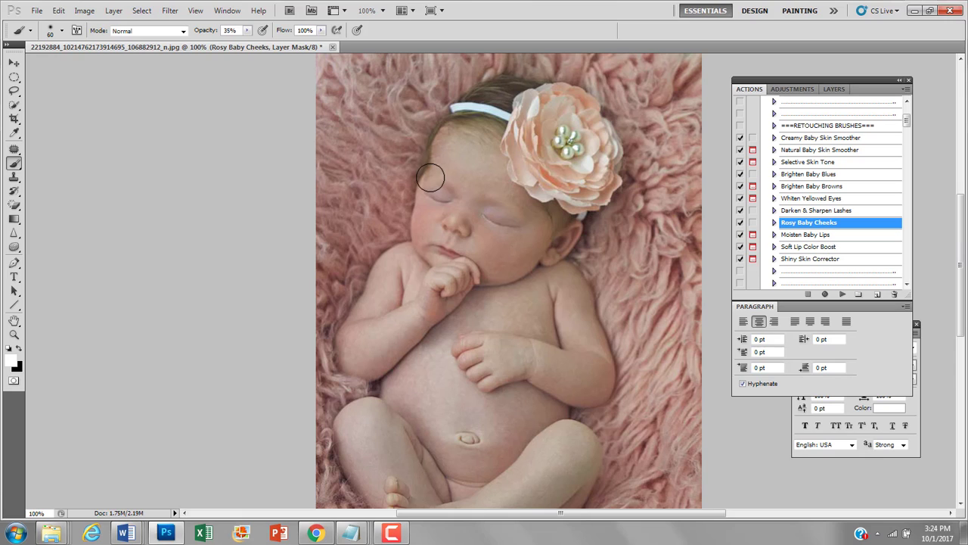
{"action": "left_click", "coordinate": [382, 10]}
{"action": "left_click", "coordinate": [379, 39]}
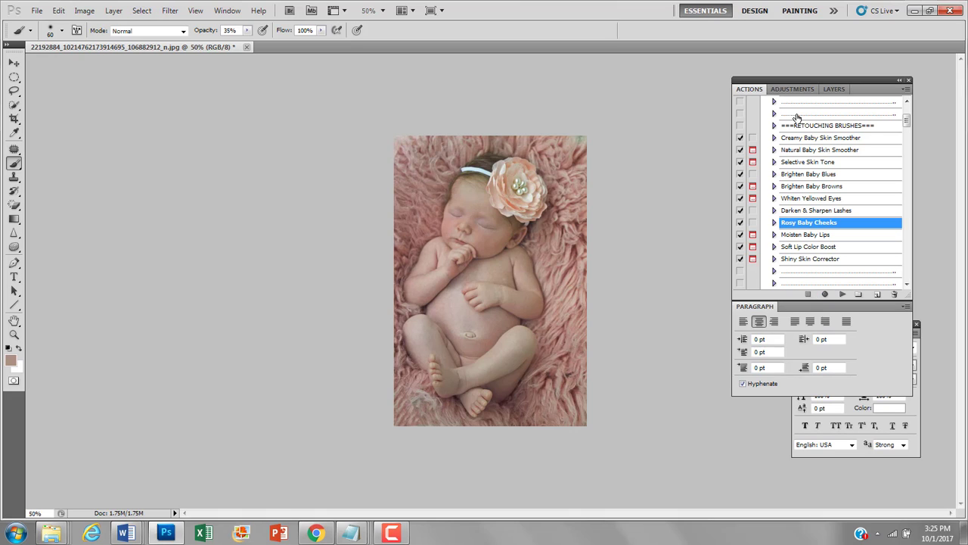
{"action": "left_click", "coordinate": [792, 89]}
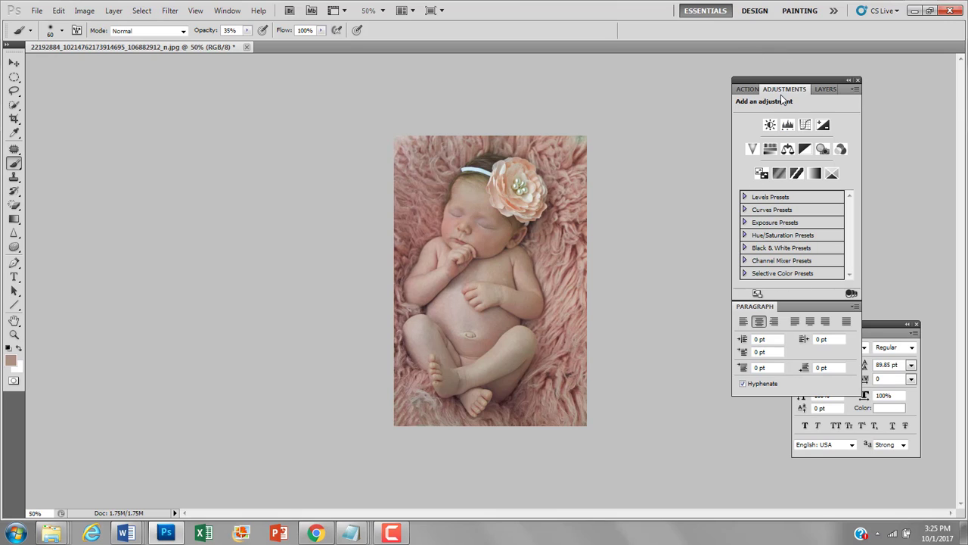
{"action": "left_click", "coordinate": [747, 88]}
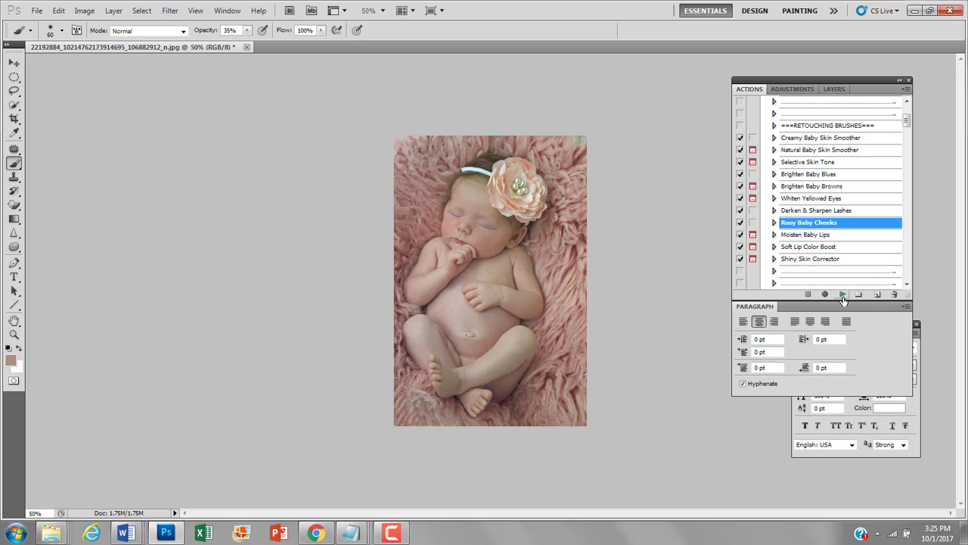
{"action": "left_click", "coordinate": [810, 91]}
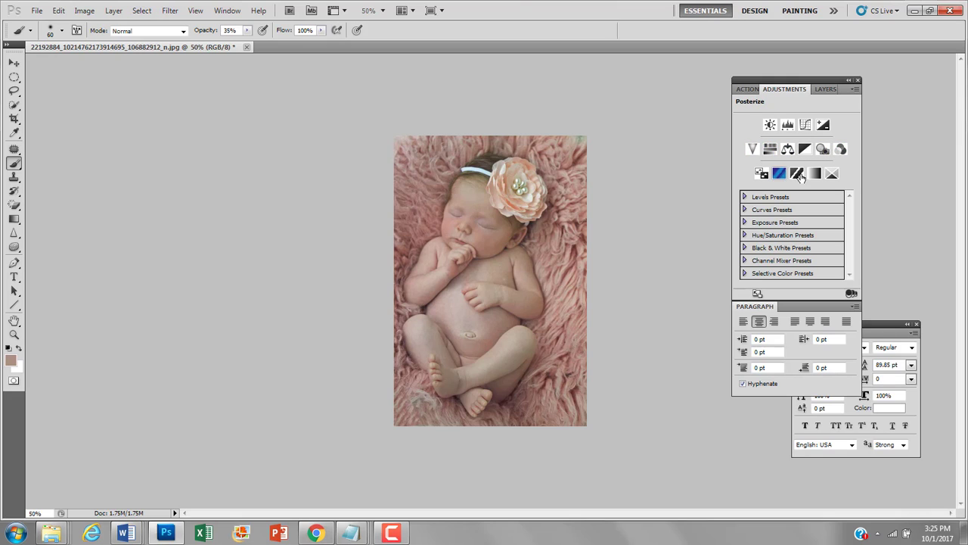
{"action": "left_click", "coordinate": [746, 89]}
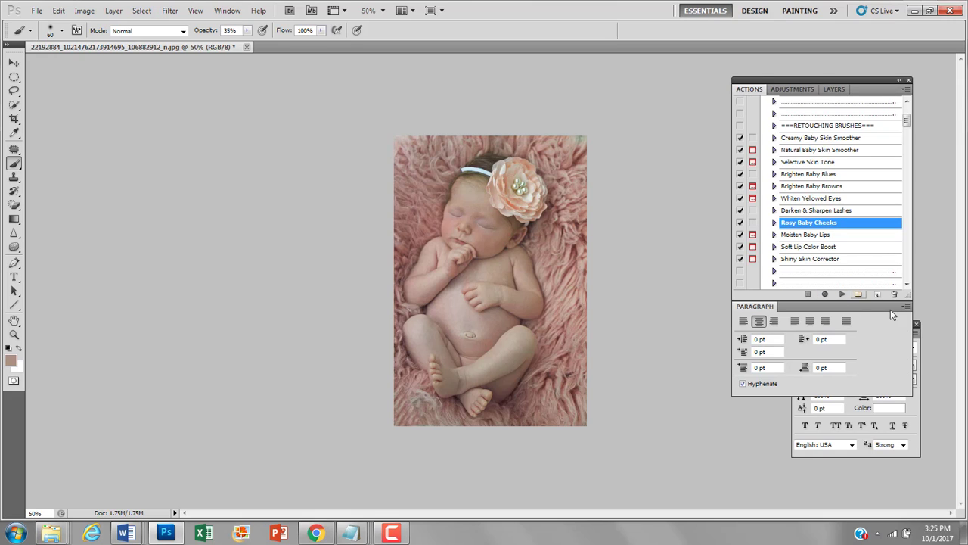
{"action": "left_click", "coordinate": [920, 353]}
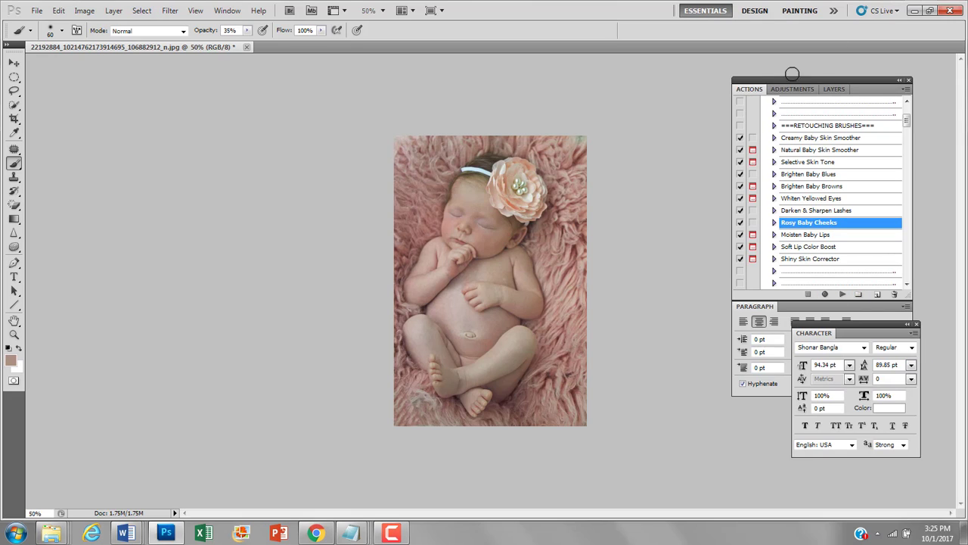
{"action": "left_click", "coordinate": [789, 90]}
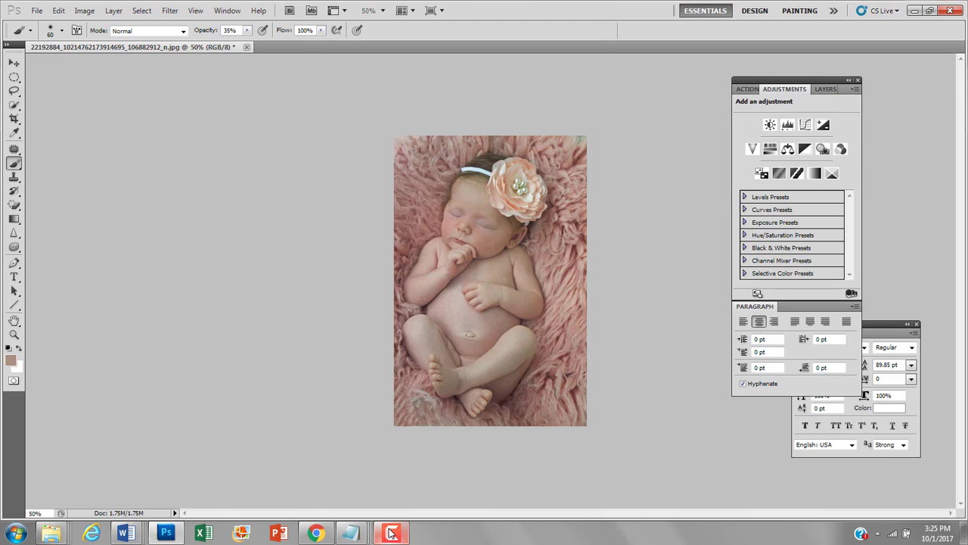
- Add a Solid Color fill layer above the background in pale pink, #f4d5ef
{"action": "left_click", "coordinate": [826, 90]}
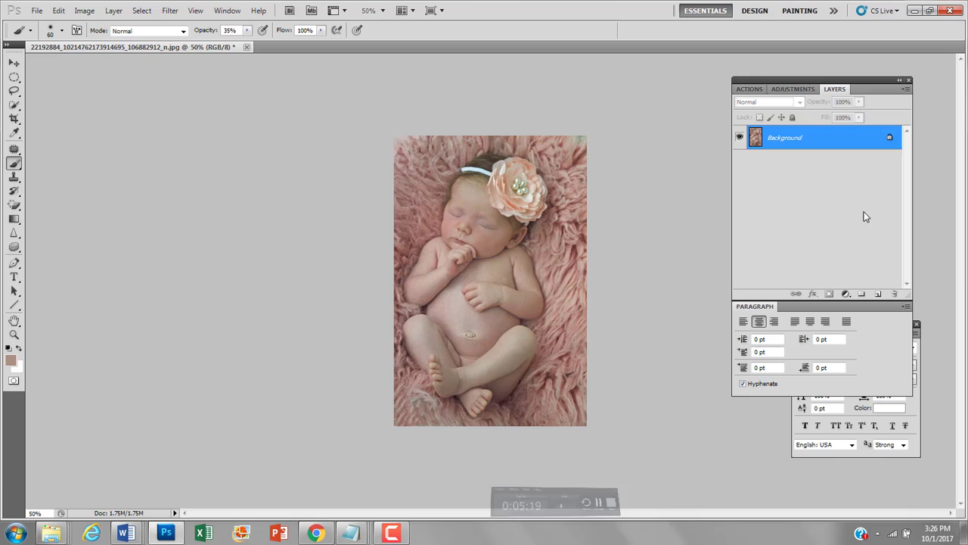
{"action": "left_click", "coordinate": [847, 294]}
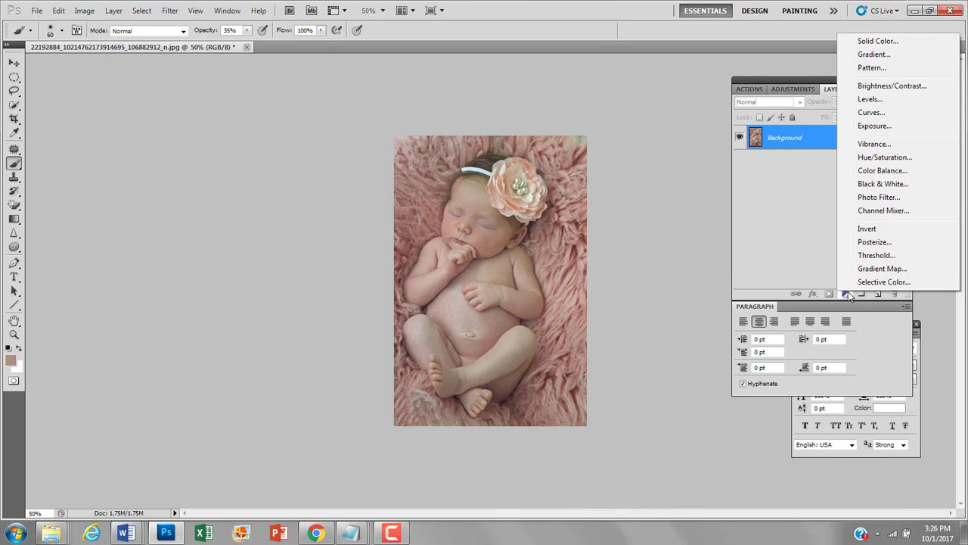
{"action": "left_click", "coordinate": [875, 41]}
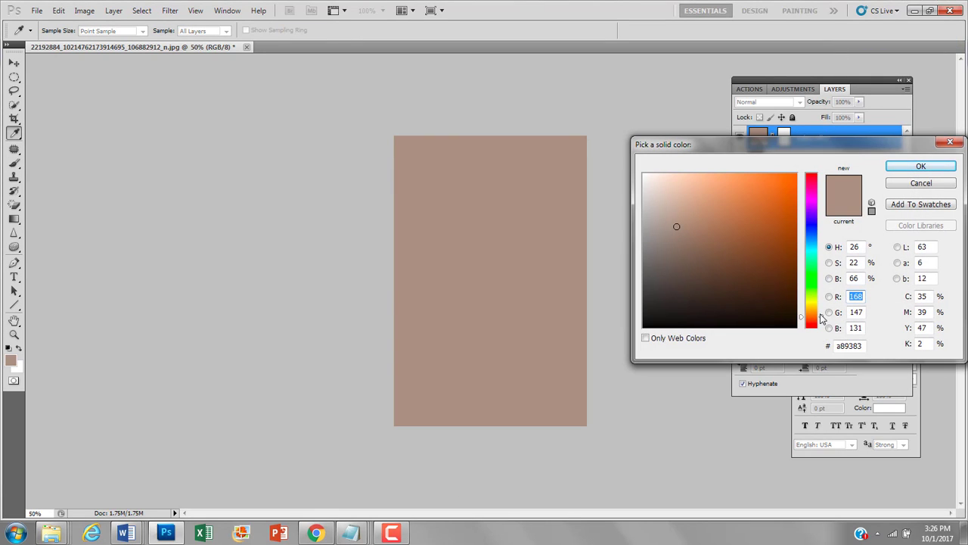
{"action": "left_click_drag", "start_coordinate": [806, 279], "coordinate": [807, 195]}
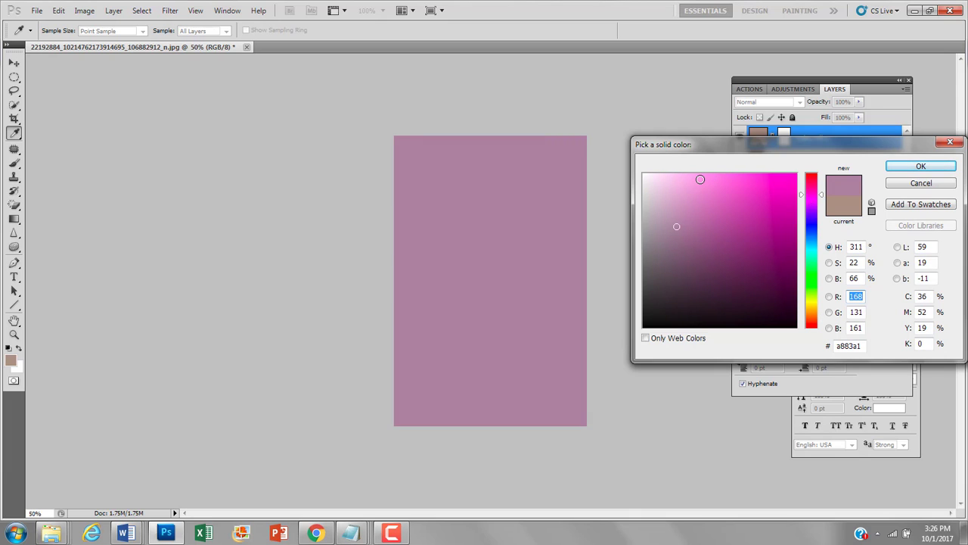
{"action": "left_click_drag", "start_coordinate": [700, 179], "coordinate": [666, 185]}
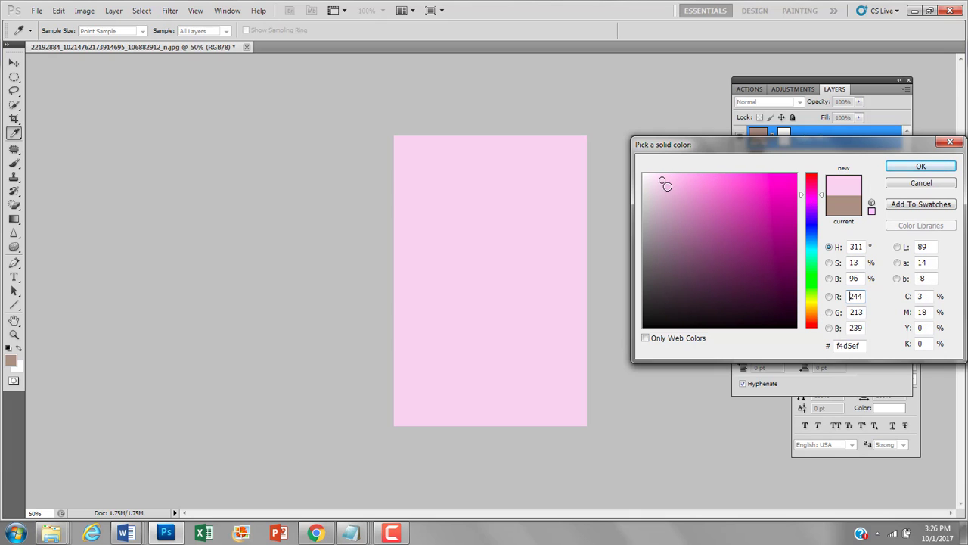
{"action": "left_click", "coordinate": [920, 166]}
- Try Color Burn, Linear Burn and Lighten blending on the pink fill layer at 47% opacity, reducing Lighten to 21%
{"action": "left_click_drag", "start_coordinate": [813, 101], "coordinate": [791, 102]}
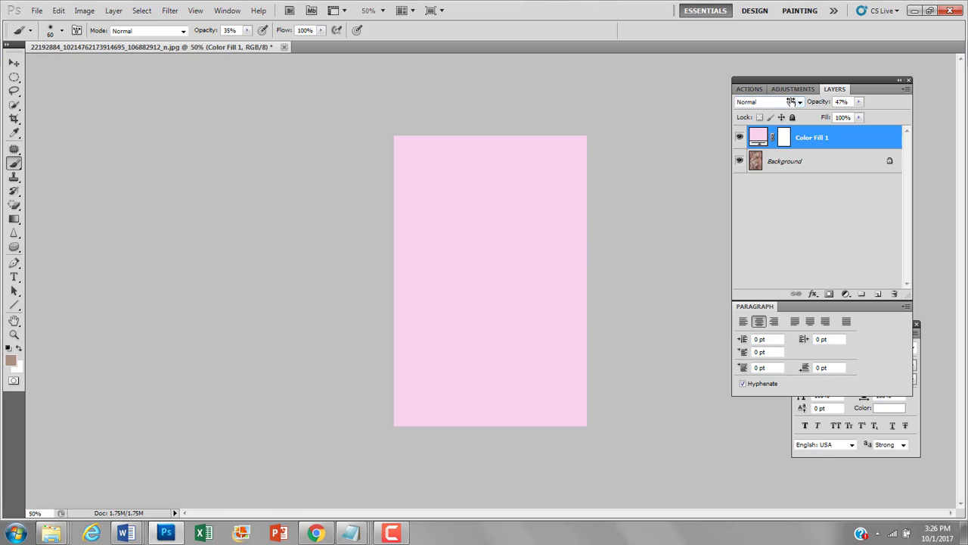
{"action": "left_click", "coordinate": [787, 102]}
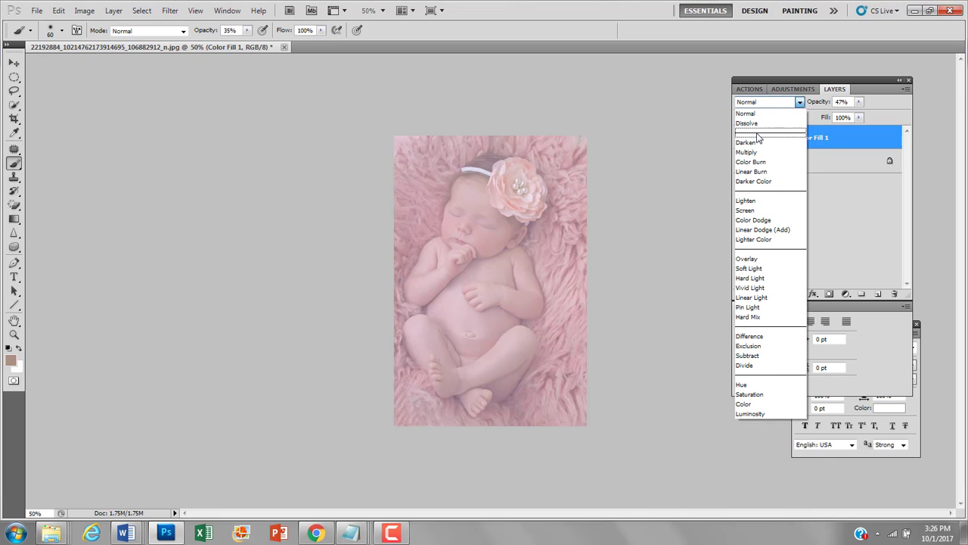
{"action": "left_click", "coordinate": [757, 152]}
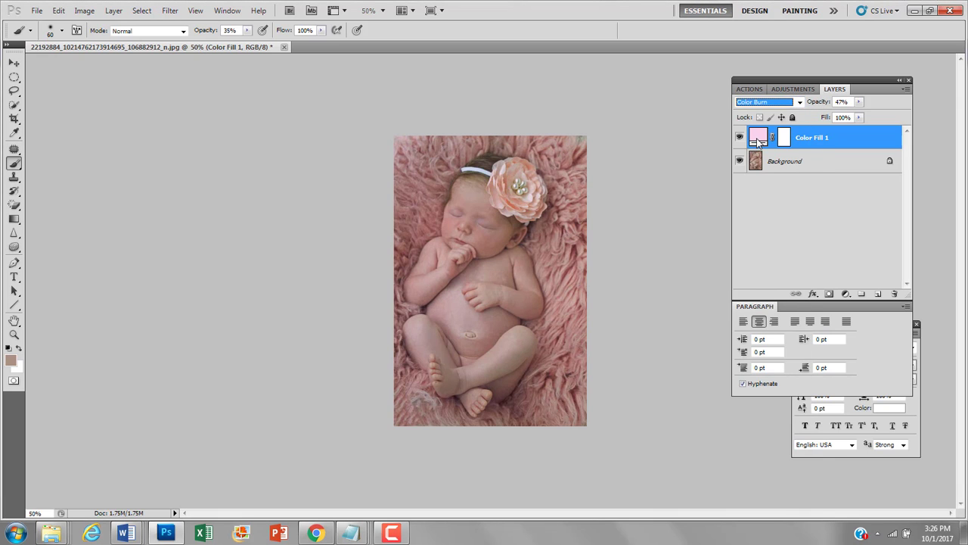
{"action": "key", "text": "Down"}
{"action": "key", "text": "Down"}
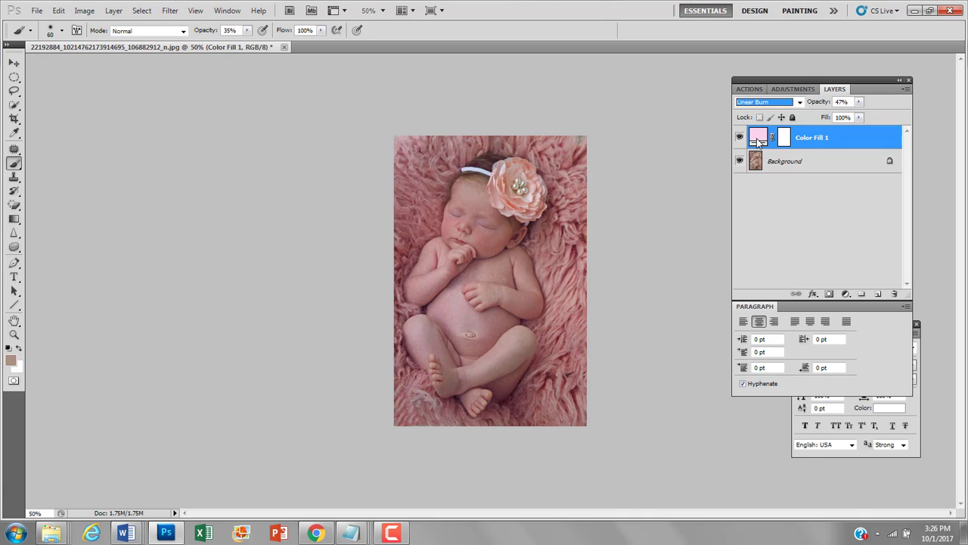
{"action": "key", "text": "Down"}
{"action": "key", "text": "Down"}
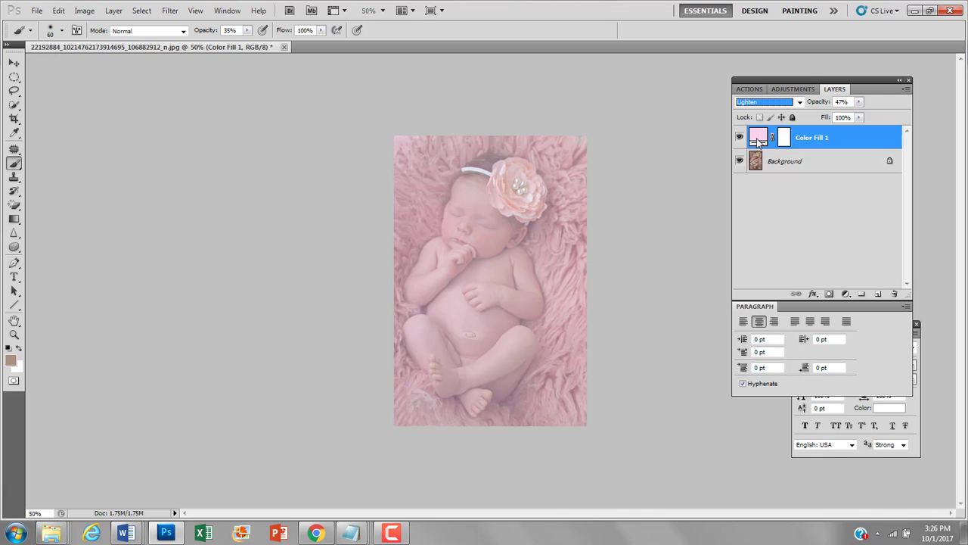
{"action": "key", "text": "Up"}
{"action": "left_click_drag", "start_coordinate": [827, 101], "coordinate": [811, 102]}
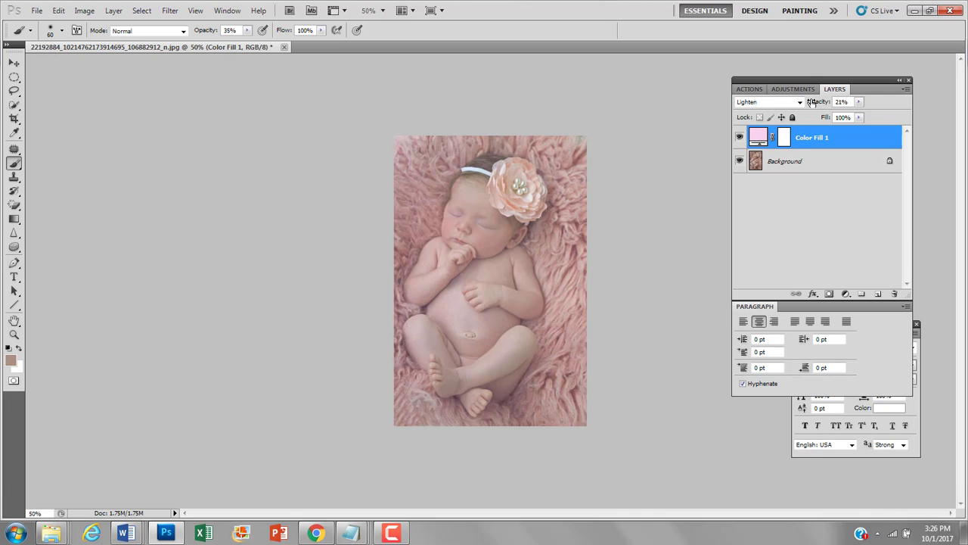
- Set the pink fill layer's blend mode to Overlay after trying Linear Dodge (Add)
{"action": "left_click", "coordinate": [772, 103]}
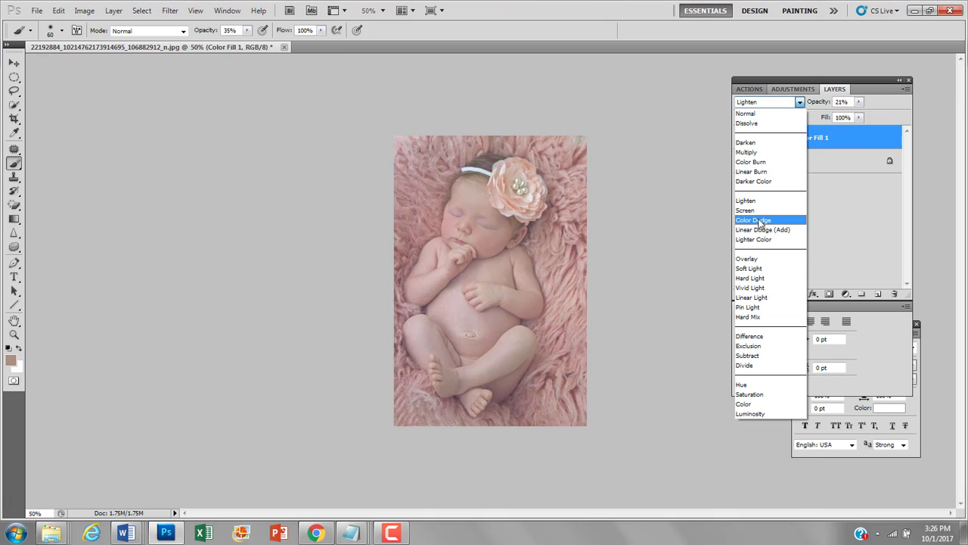
{"action": "left_click", "coordinate": [759, 220]}
{"action": "key", "text": "Down"}
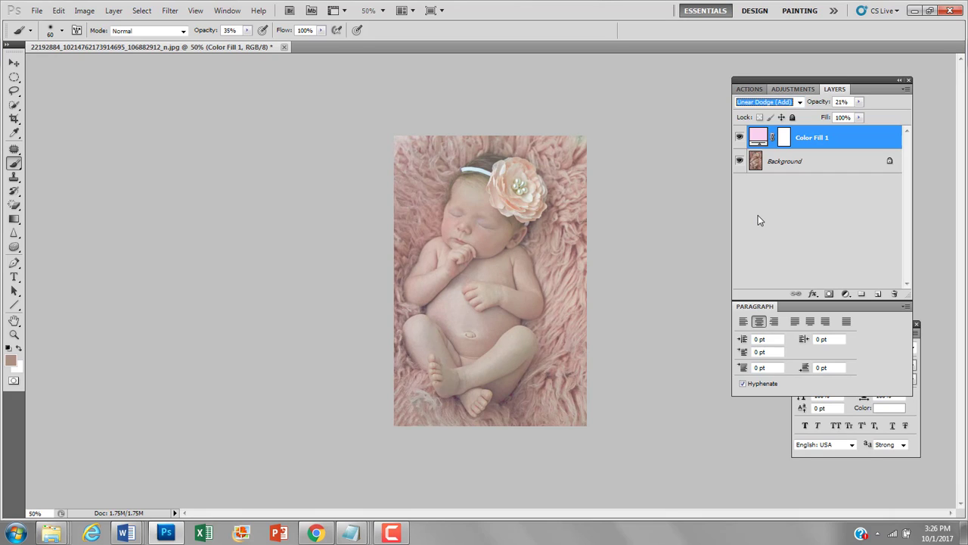
{"action": "key", "text": "Down"}
{"action": "key", "text": "Down"}
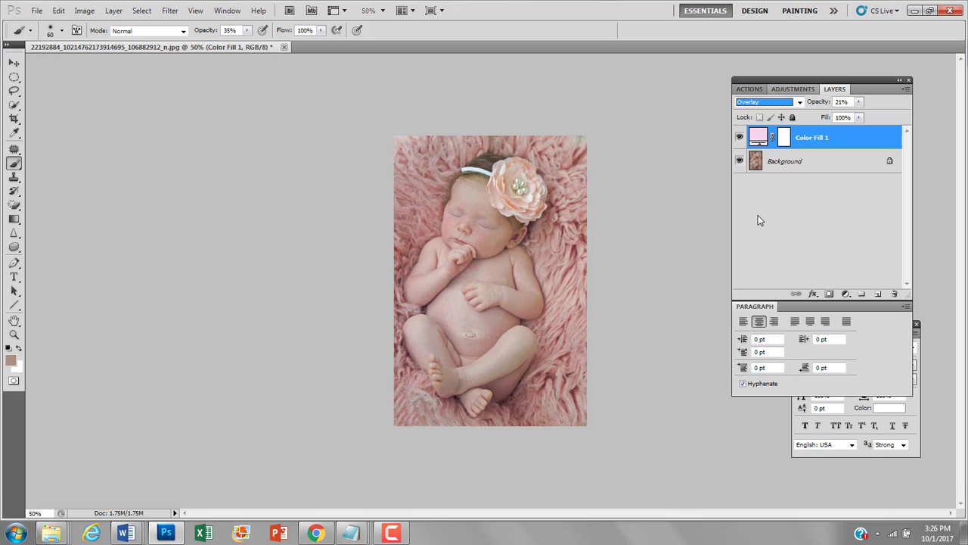
- Lower the pink fill layer's opacity to 10%, comparing the photo with and without the layer
{"action": "left_click", "coordinate": [740, 137]}
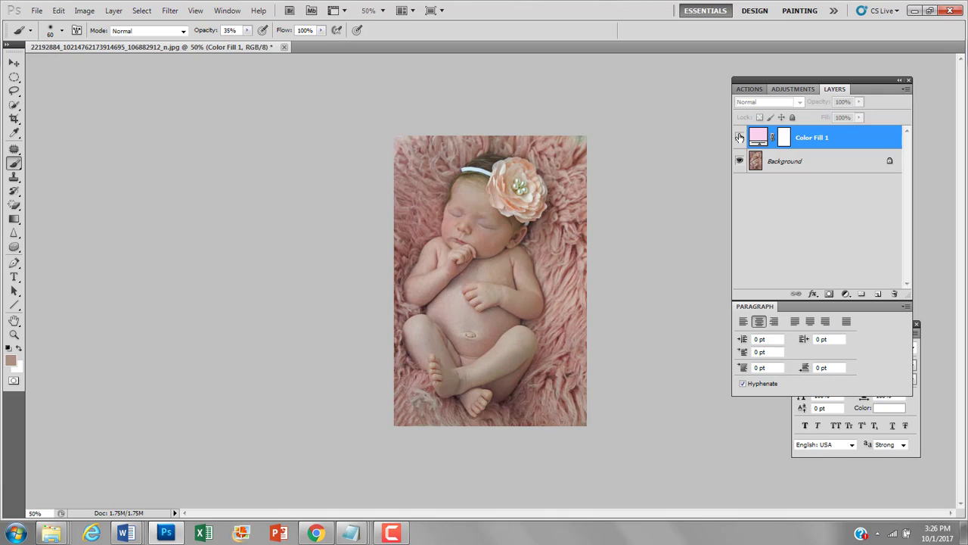
{"action": "left_click", "coordinate": [740, 137]}
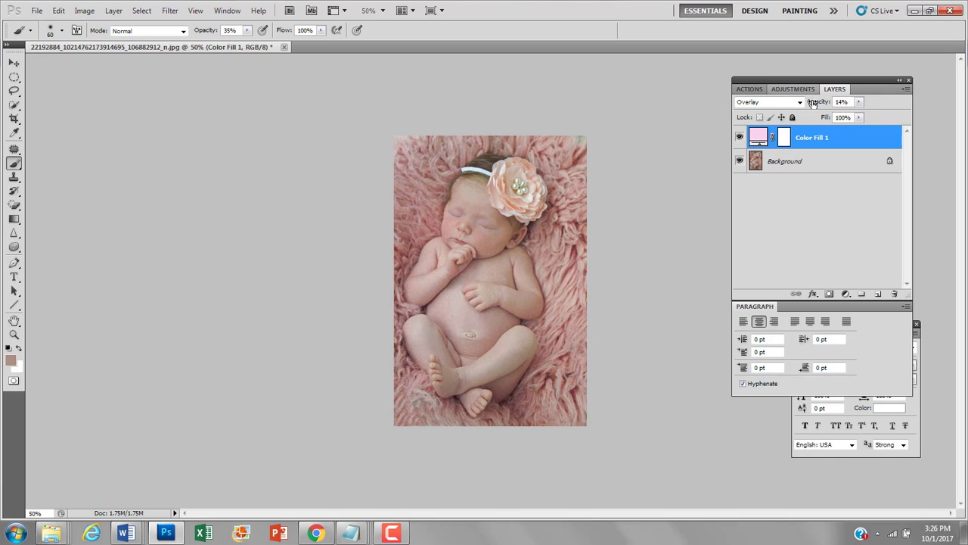
{"action": "left_click_drag", "start_coordinate": [812, 103], "coordinate": [808, 103]}
{"action": "left_click", "coordinate": [740, 137]}
{"action": "left_click", "coordinate": [740, 137]}
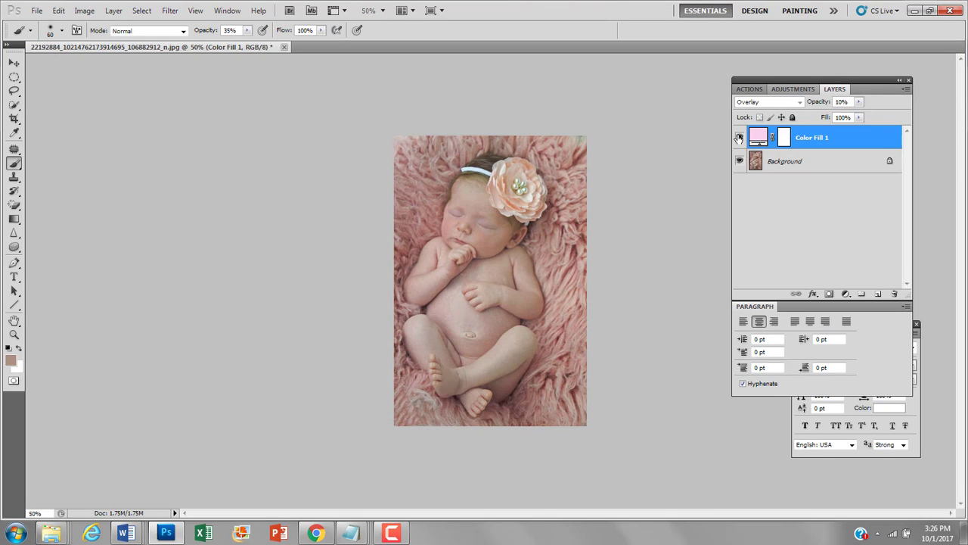
- Try Hard Light blending on the pink fill layer, comparing the photo with and without the layer
{"action": "left_click", "coordinate": [772, 101]}
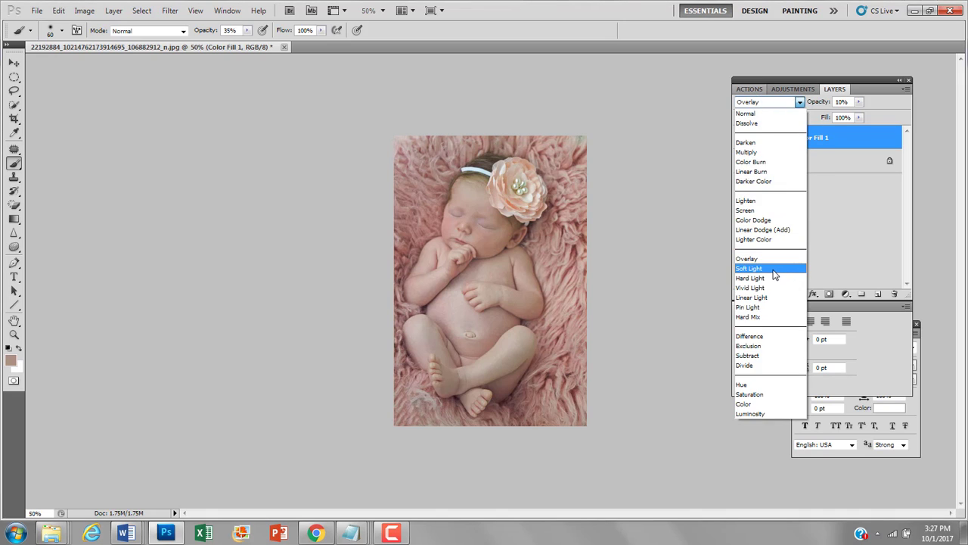
{"action": "left_click", "coordinate": [773, 277]}
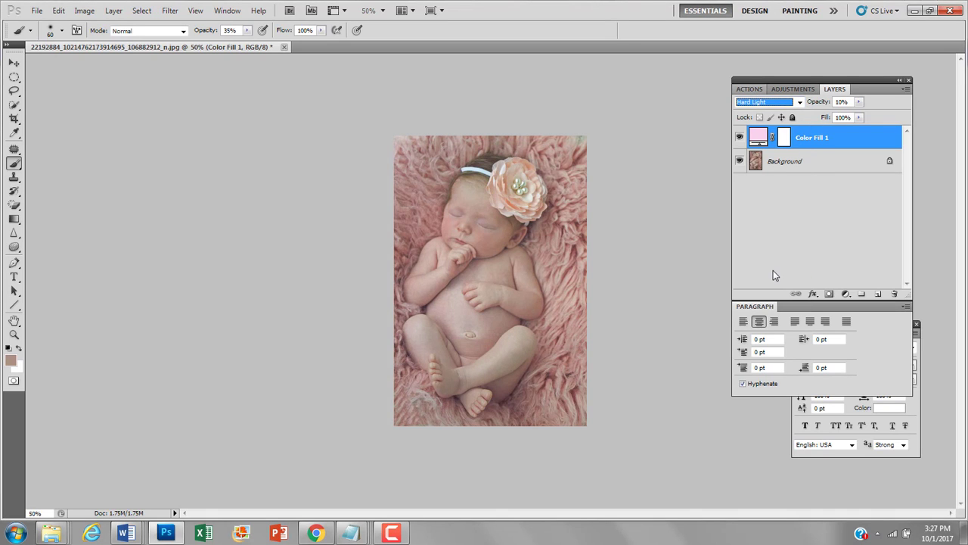
{"action": "left_click", "coordinate": [742, 137]}
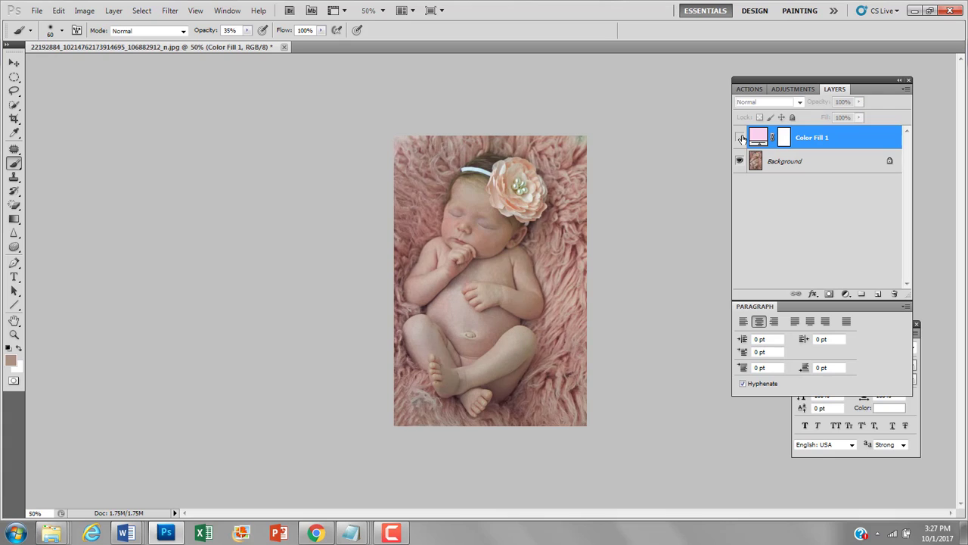
{"action": "left_click", "coordinate": [742, 137]}
{"action": "left_click", "coordinate": [742, 137]}
{"action": "left_click", "coordinate": [742, 137]}
- Try the pink fill layer at 8% opacity and delete the layer
{"action": "left_click_drag", "start_coordinate": [830, 105], "coordinate": [824, 103]}
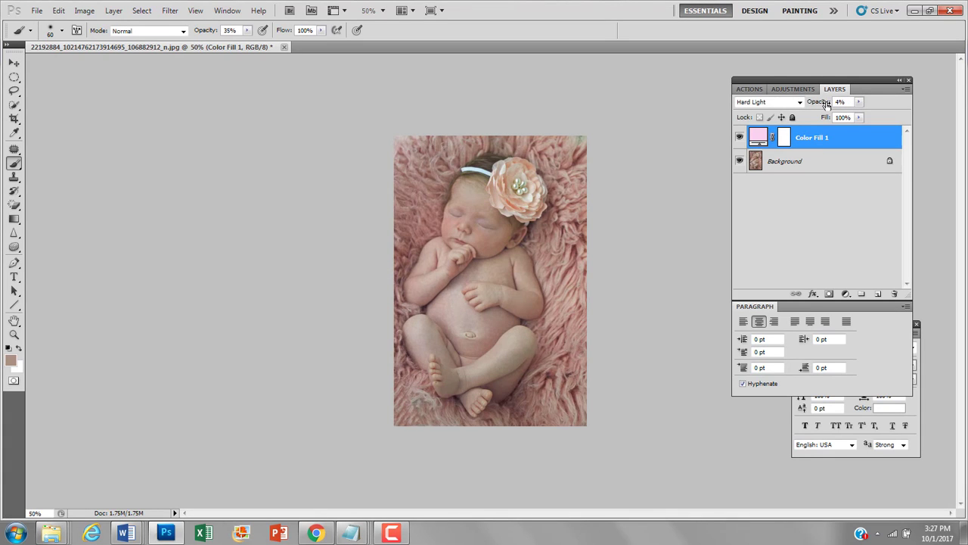
{"action": "left_click", "coordinate": [818, 185]}
{"action": "left_click", "coordinate": [802, 146]}
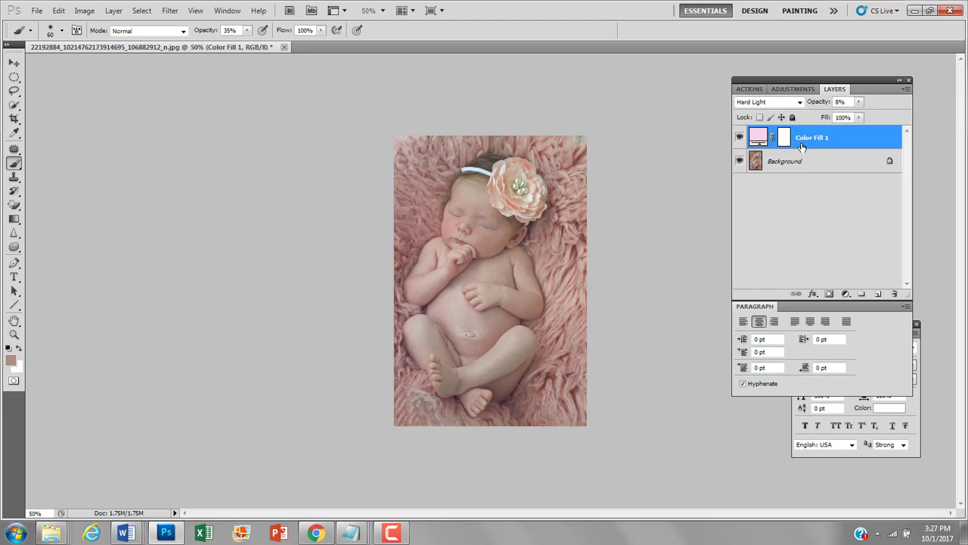
{"action": "key", "text": "Delete"}
- Run the Soft Pastel Wash action from the Little Pieces - Workflow Actions set on the photo
{"action": "left_click", "coordinate": [750, 89]}
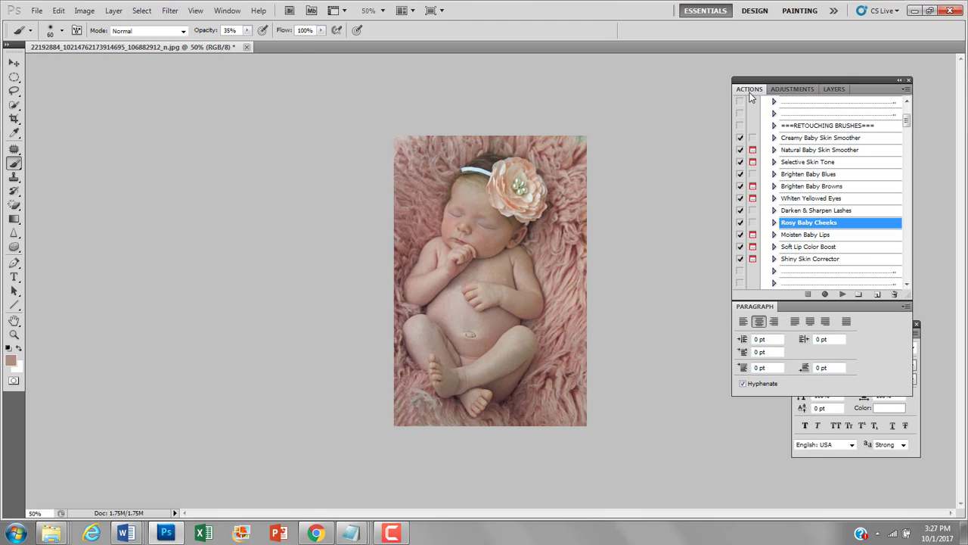
{"action": "left_click_drag", "start_coordinate": [908, 119], "coordinate": [911, 259]}
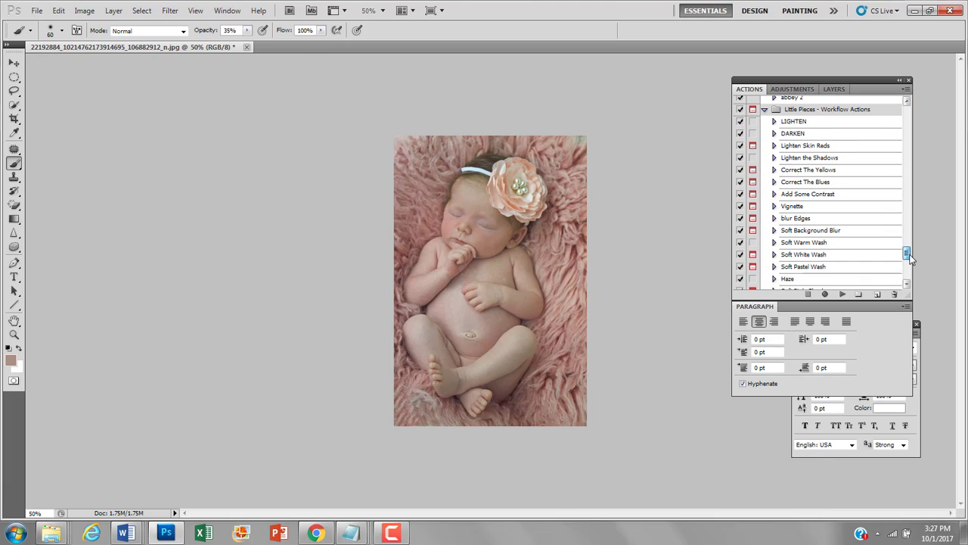
{"action": "left_click", "coordinate": [840, 269]}
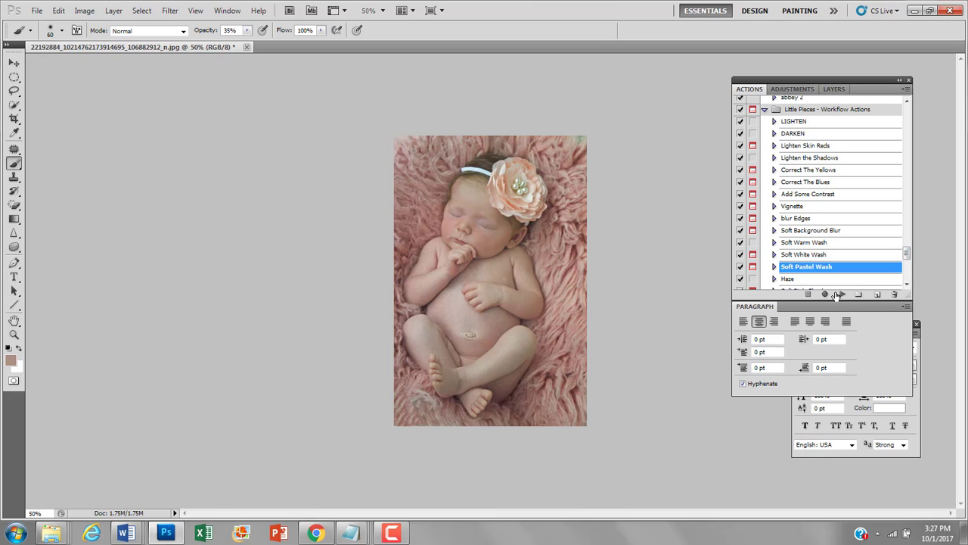
{"action": "left_click", "coordinate": [842, 294]}
{"action": "left_click", "coordinate": [416, 192]}
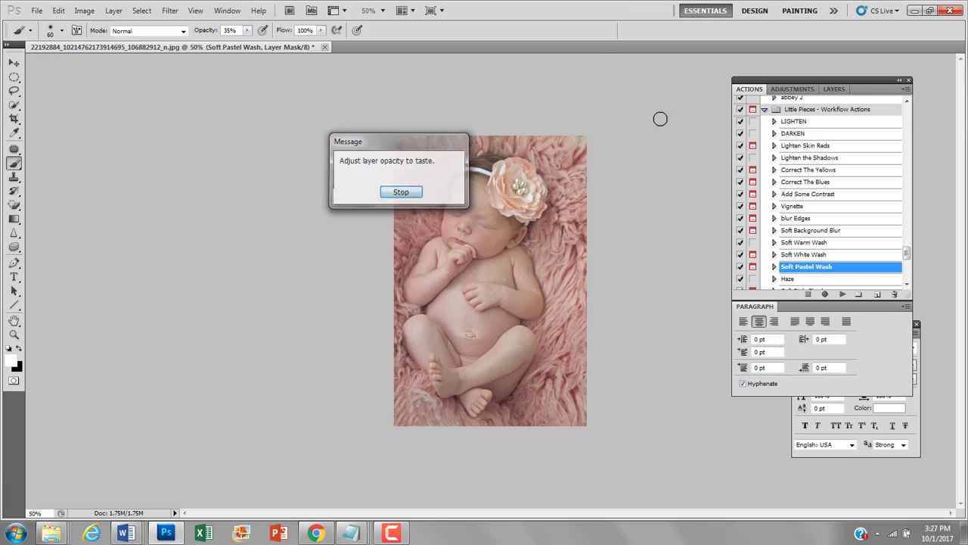
- Compare the background photo alone with the version that includes the Soft Pastel Wash and Levels layers
{"action": "left_click", "coordinate": [834, 89]}
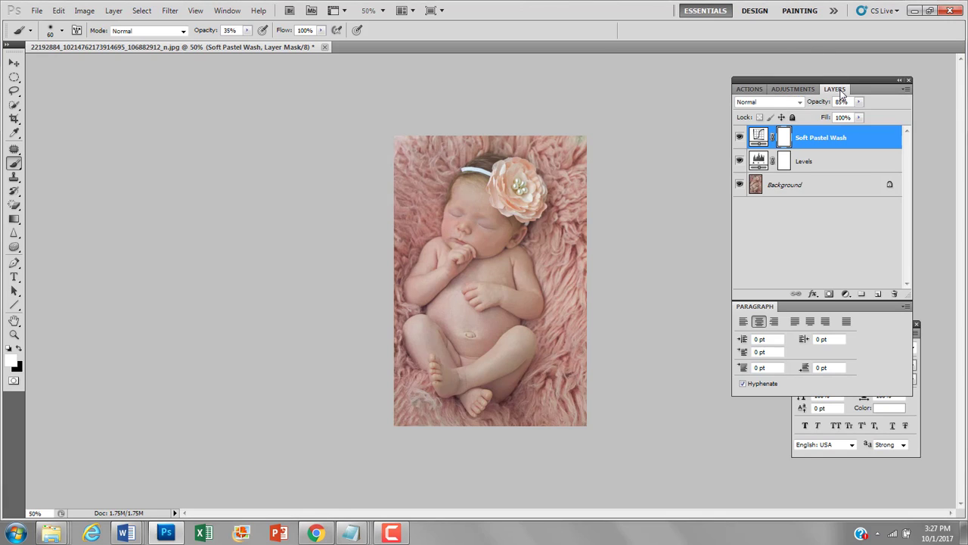
{"action": "left_click", "coordinate": [740, 185], "text": "alt"}
{"action": "left_click", "coordinate": [740, 185], "text": "alt"}
{"action": "left_click", "coordinate": [740, 185], "text": "alt"}
{"action": "left_click", "coordinate": [740, 185], "text": "alt"}
{"action": "left_click", "coordinate": [740, 186], "text": "alt"}
{"action": "left_click", "coordinate": [740, 186], "text": "alt"}
{"action": "left_click", "coordinate": [741, 185], "text": "alt"}
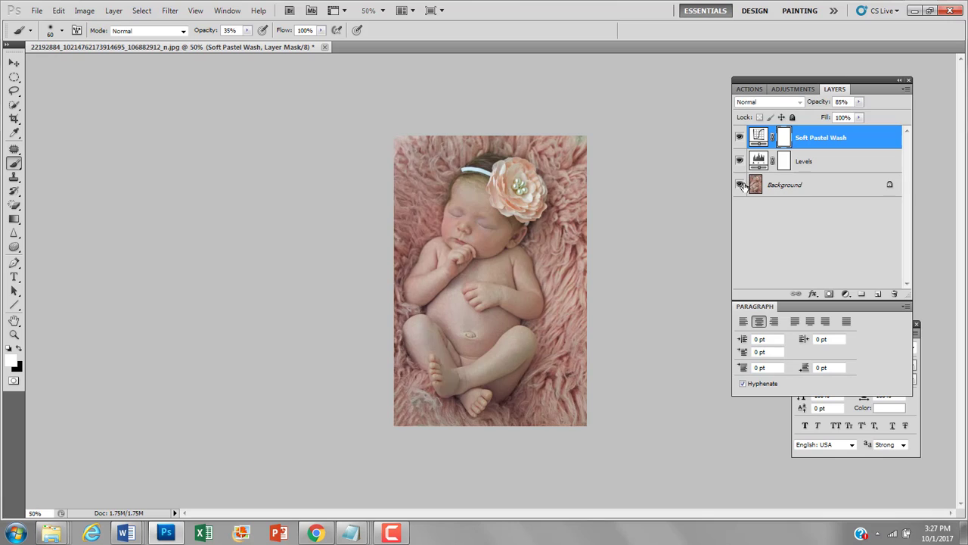
{"action": "left_click", "coordinate": [741, 185], "text": "alt"}
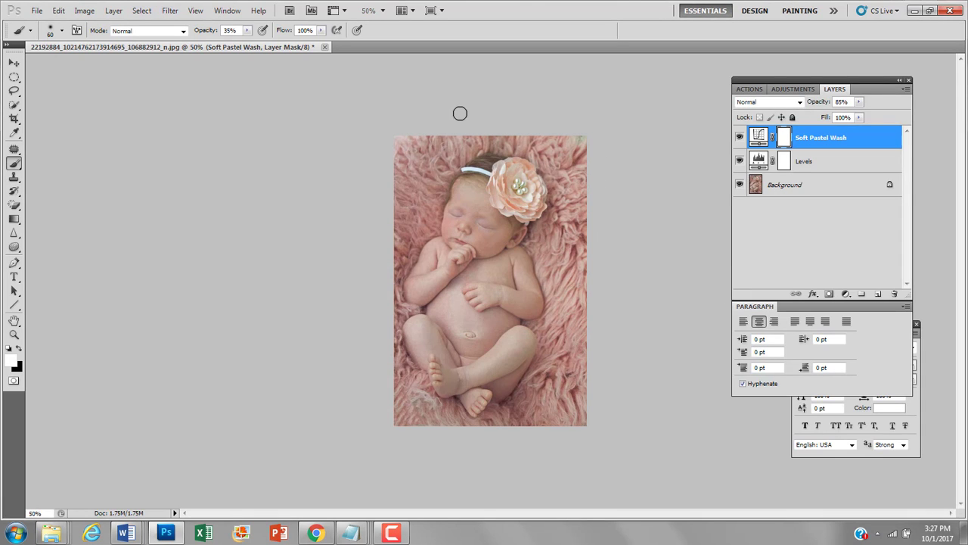
- Merge all visible layers and save a separate quality 12 JPEG on the Desktop, adding "b" to the end of the original file name
{"action": "key", "text": "ctrl+shift+e"}
{"action": "key", "text": "ctrl+shift+s"}
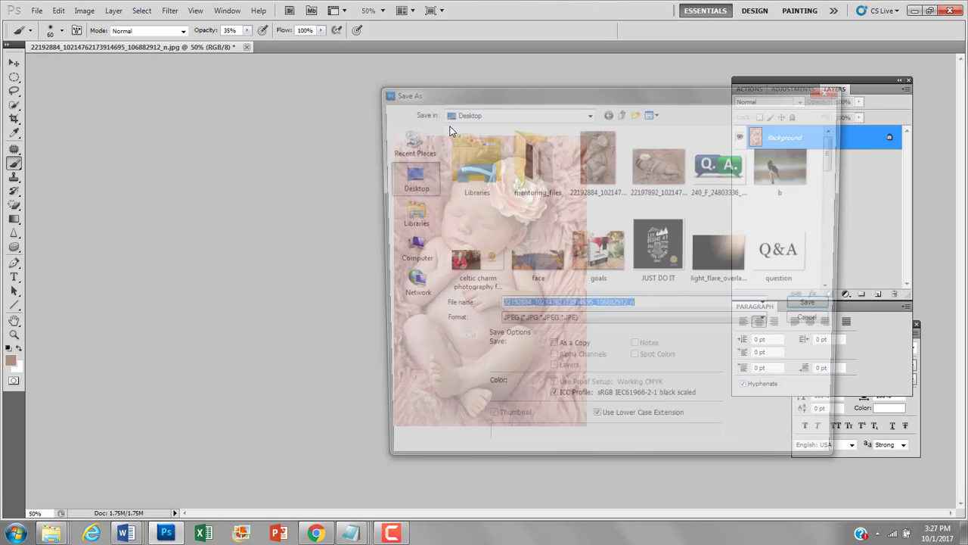
{"action": "key", "text": "Return"}
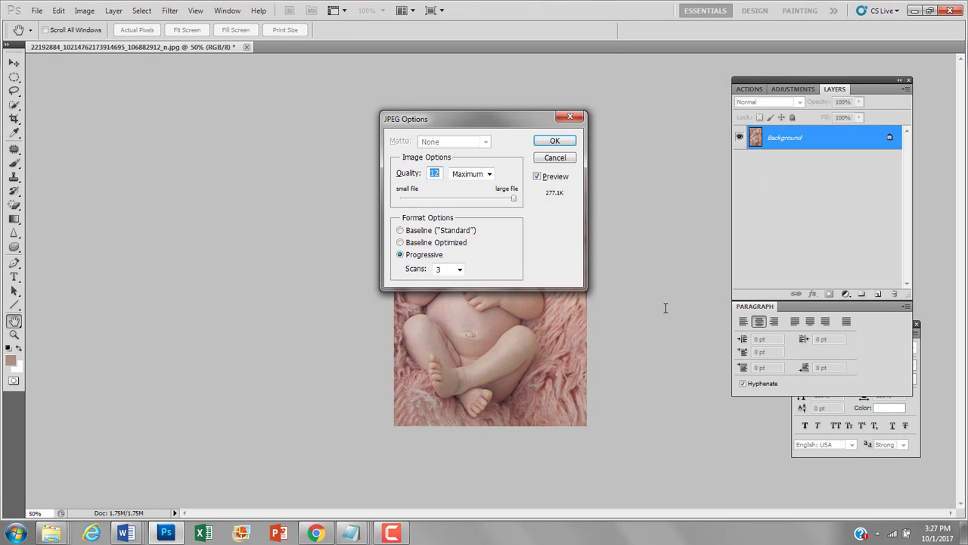
{"action": "key", "text": "Return"}
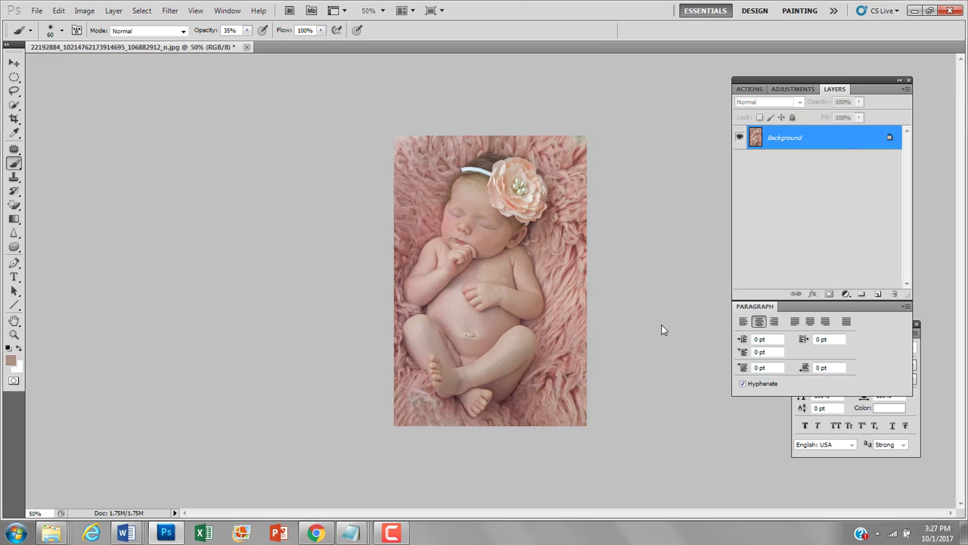
- Open the original, unretouched newborn photo alongside the edited version
{"action": "key", "text": "ctrl+o"}
{"action": "left_click_drag", "start_coordinate": [829, 133], "coordinate": [828, 212]}
{"action": "left_click", "coordinate": [732, 176]}
{"action": "double_click", "coordinate": [733, 176]}
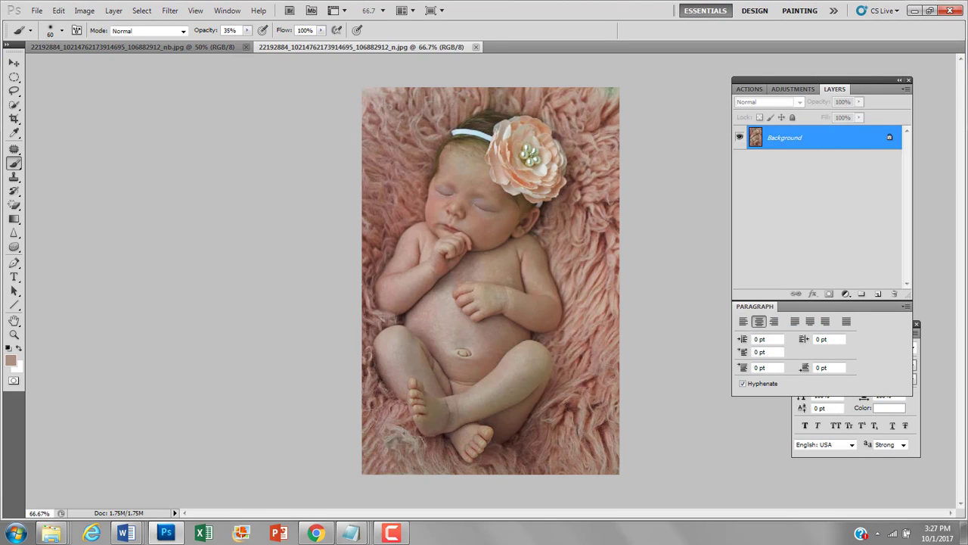
- Compare the retouched photo with the original, setting the original's zoom to 50% for a matching view
{"action": "left_click", "coordinate": [181, 48]}
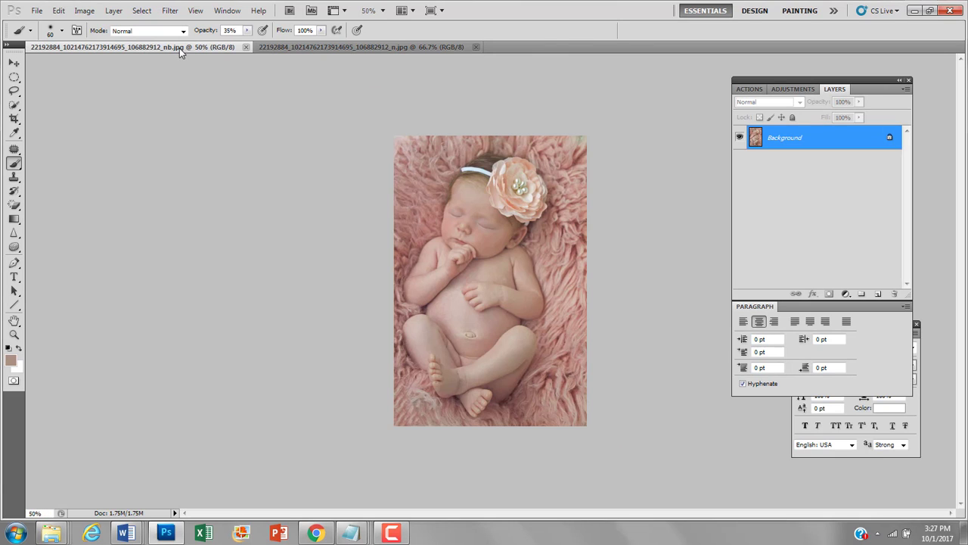
{"action": "left_click", "coordinate": [318, 47]}
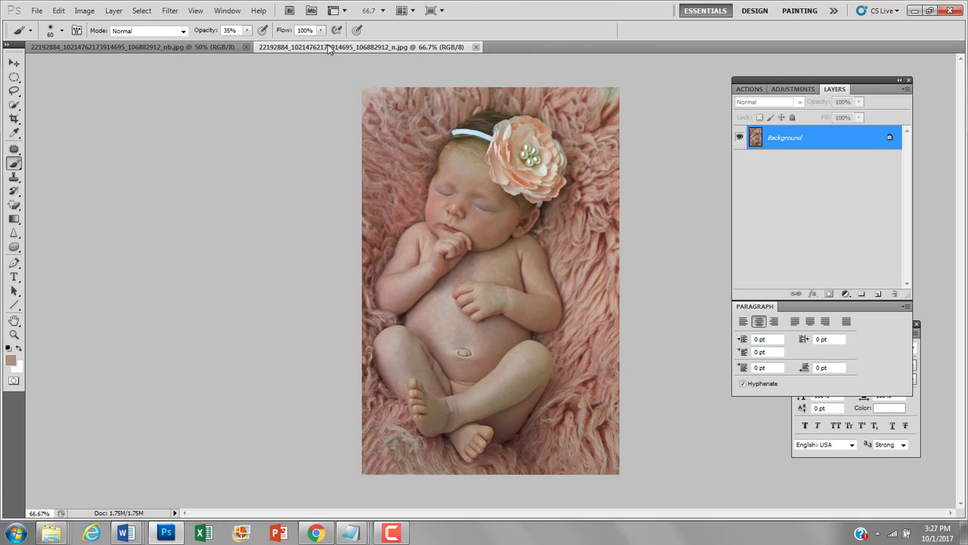
{"action": "left_click", "coordinate": [183, 47]}
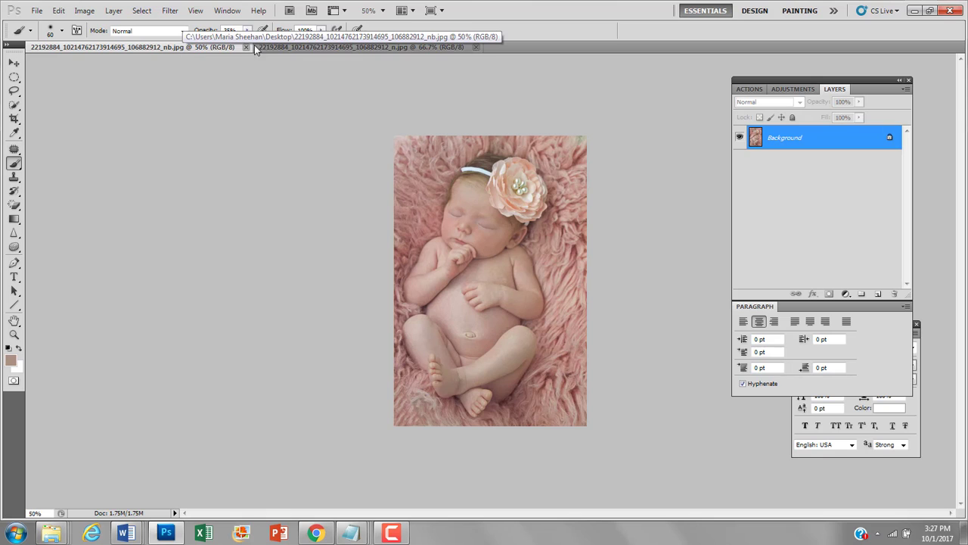
{"action": "left_click", "coordinate": [317, 47]}
{"action": "left_click", "coordinate": [371, 11]}
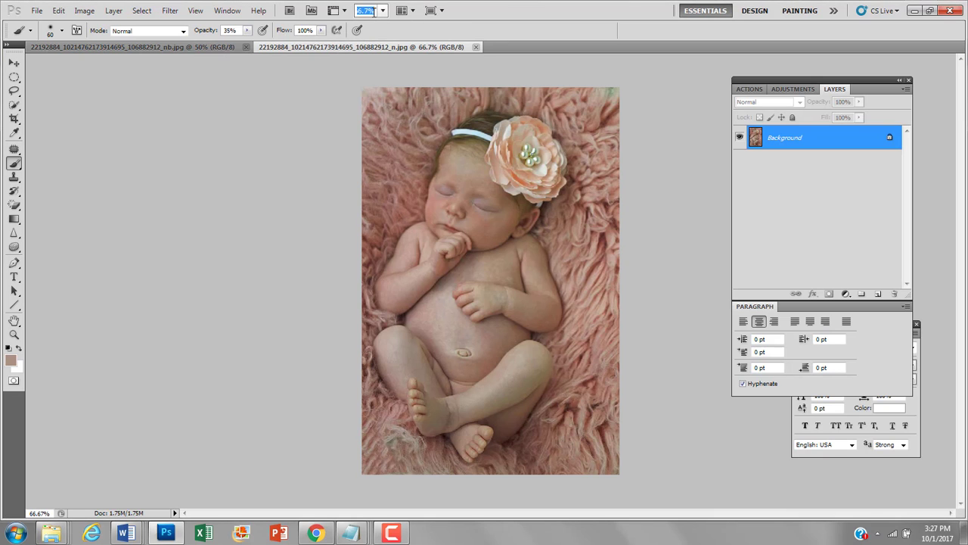
{"action": "type", "text": "50"}
{"action": "key", "text": "Return"}
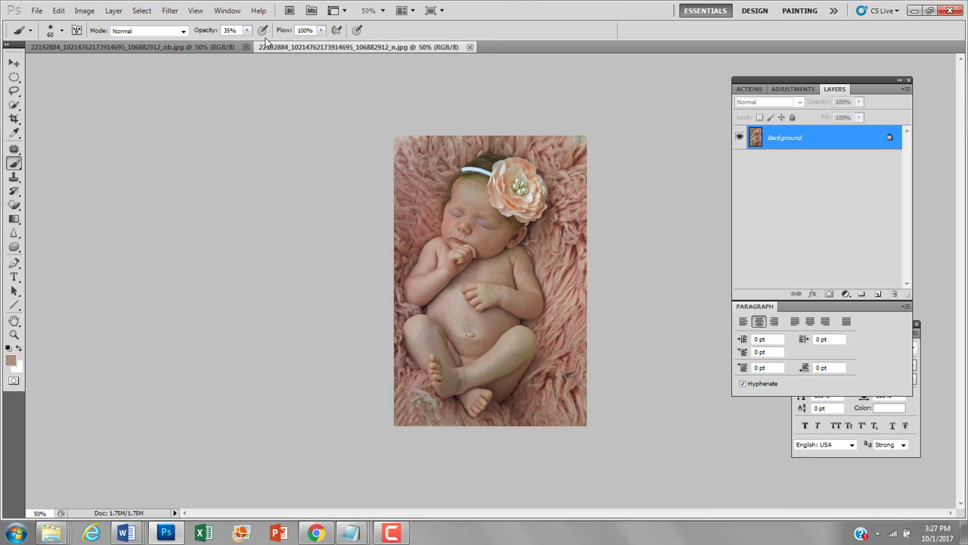
{"action": "left_click", "coordinate": [219, 47]}
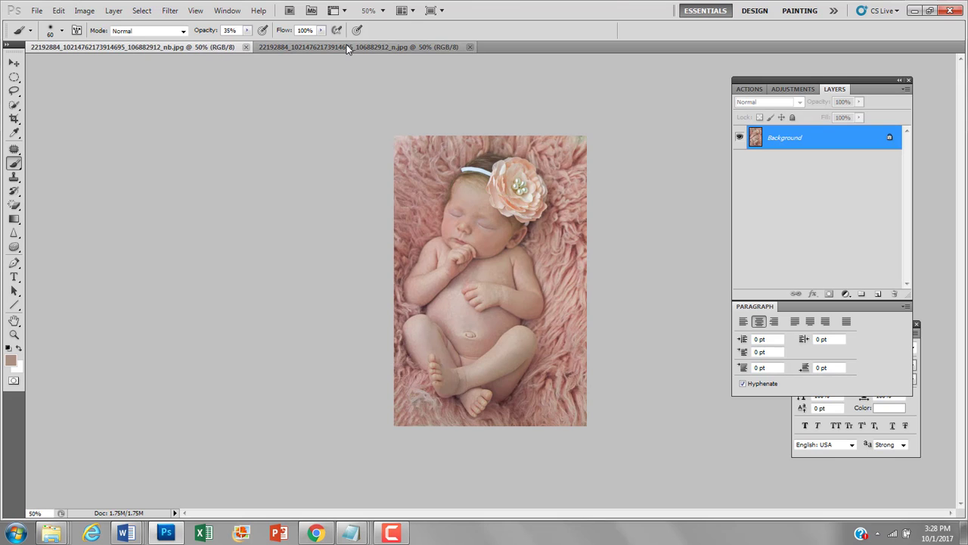
{"action": "left_click", "coordinate": [342, 47]}
{"action": "left_click", "coordinate": [211, 52]}
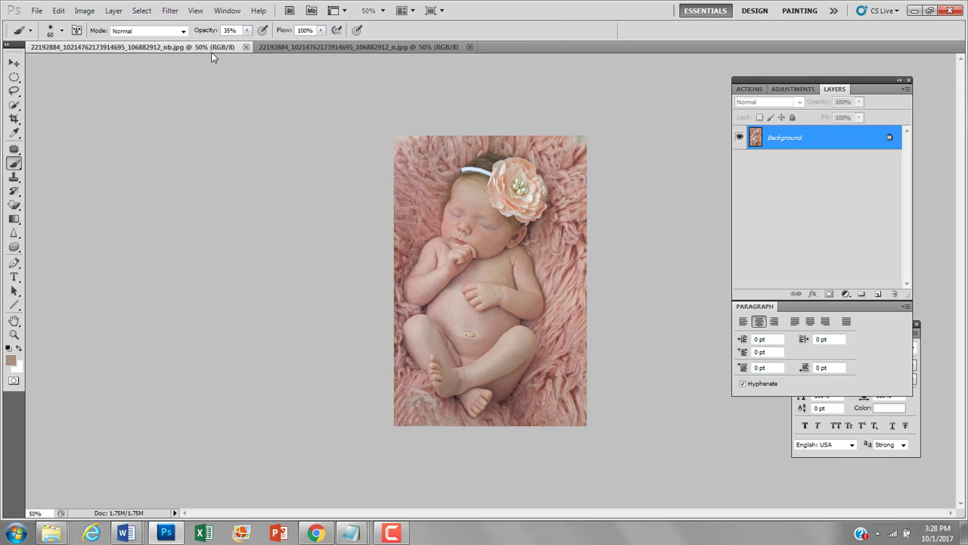
{"action": "left_click", "coordinate": [301, 49]}
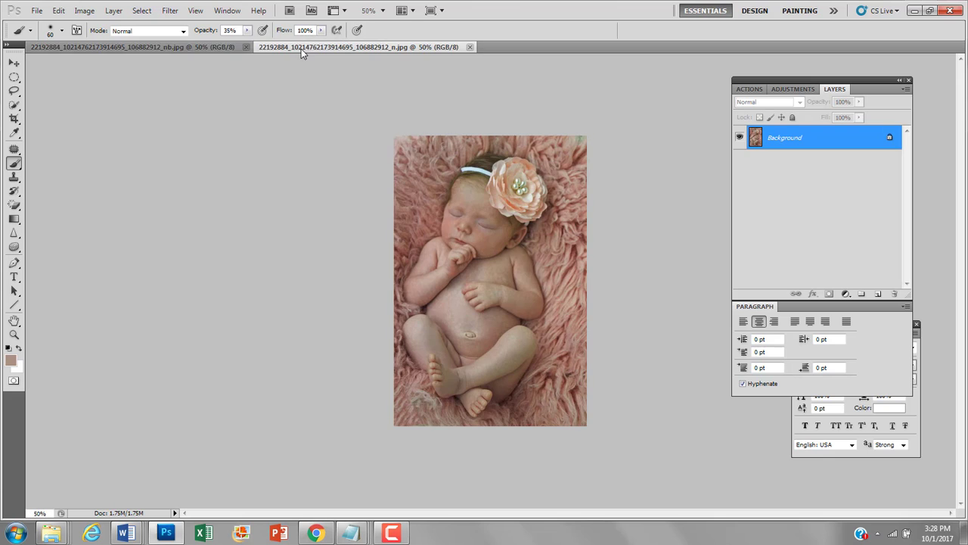
{"action": "left_click", "coordinate": [212, 50]}
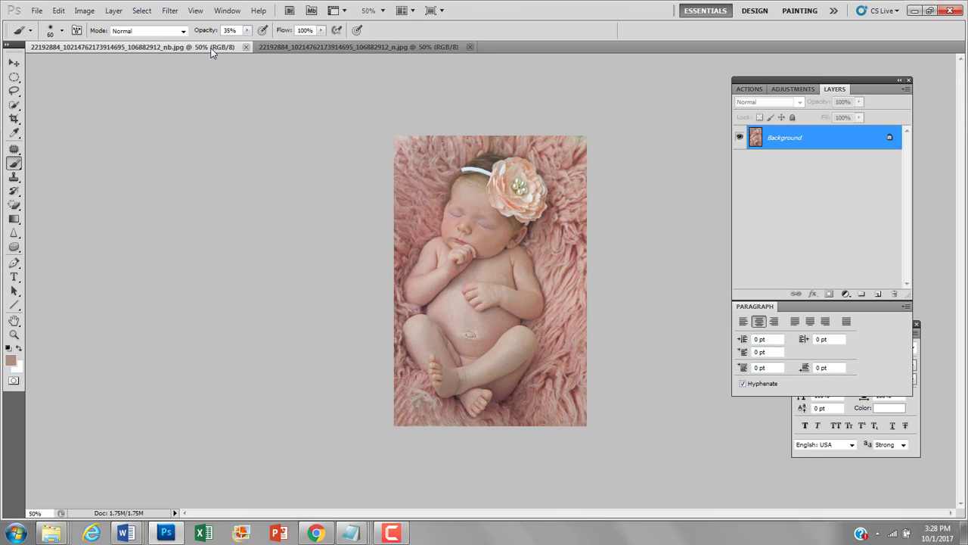